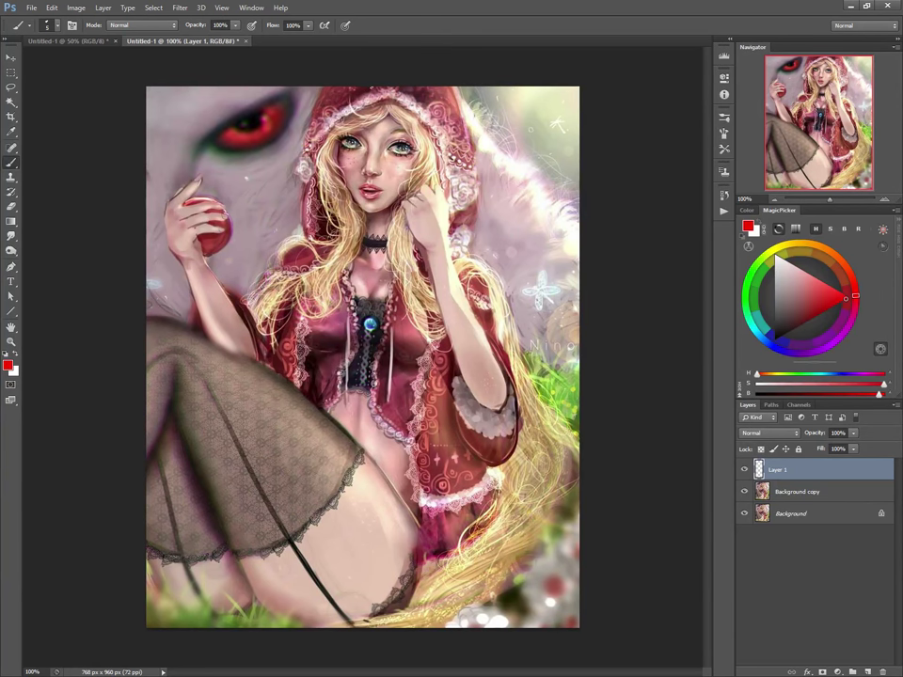
Step: Outline the head in red and blue, with blue guidelines across the eyes and down the centre of the face
{"action": "mouse_move", "coordinate": [331, 111]}
{"action": "left_mouse_down"}
{"action": "mouse_move", "coordinate": [391, 199]}
{"action": "mouse_move", "coordinate": [414, 98]}
{"action": "left_mouse_up"}
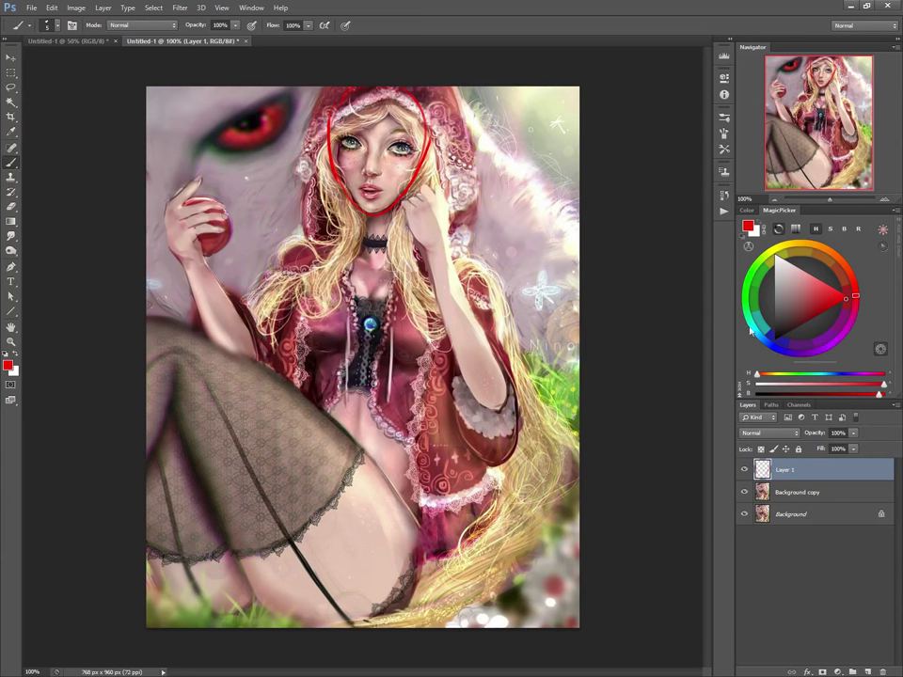
{"action": "left_click", "coordinate": [773, 346]}
{"action": "mouse_move", "coordinate": [423, 111]}
{"action": "left_mouse_down"}
{"action": "mouse_move", "coordinate": [406, 197]}
{"action": "mouse_move", "coordinate": [330, 151]}
{"action": "mouse_move", "coordinate": [352, 89]}
{"action": "left_mouse_up"}
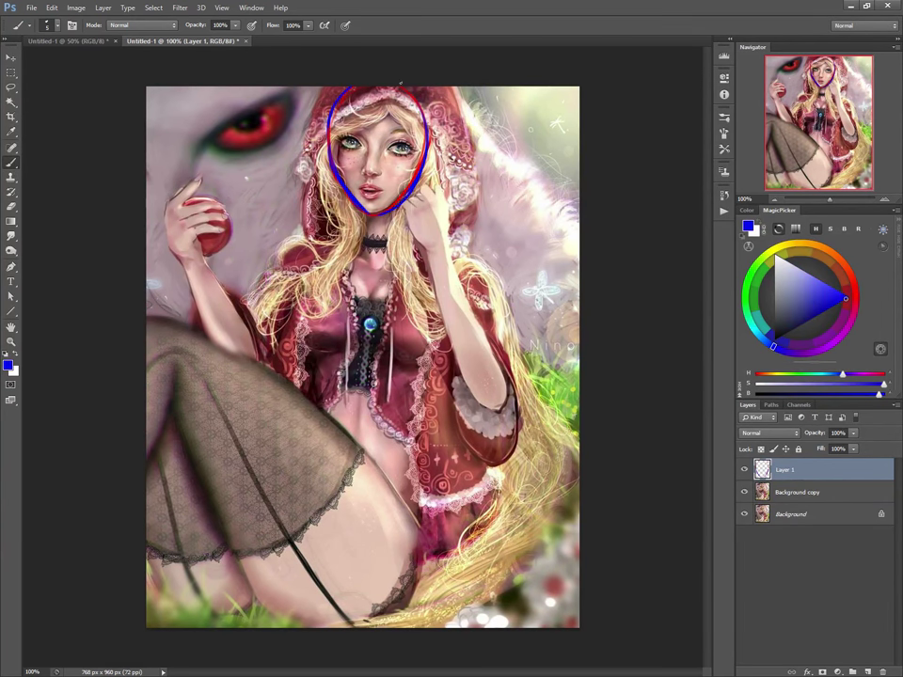
{"action": "mouse_move", "coordinate": [419, 148]}
{"action": "left_mouse_down"}
{"action": "mouse_move", "coordinate": [335, 142]}
{"action": "mouse_move", "coordinate": [430, 151]}
{"action": "left_mouse_up"}
{"action": "left_click_drag", "start_coordinate": [372, 93], "coordinate": [372, 214]}
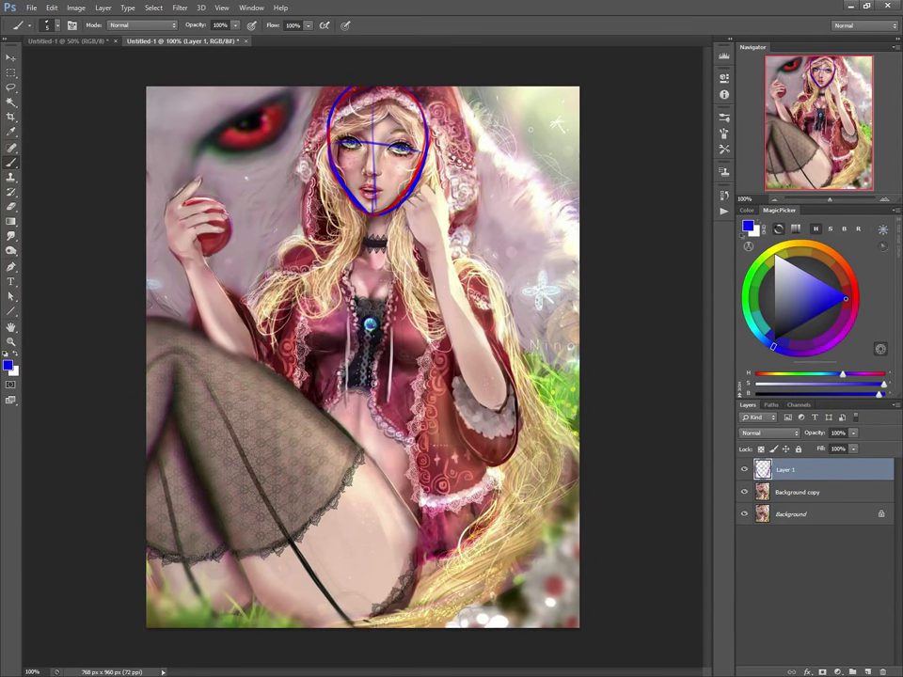
Step: Sketch the neck and ribcage oval in blue, including the chest's centre line and the lower rib arch
{"action": "mouse_move", "coordinate": [373, 144]}
{"action": "left_mouse_down"}
{"action": "mouse_move", "coordinate": [371, 214]}
{"action": "mouse_move", "coordinate": [400, 233]}
{"action": "mouse_move", "coordinate": [355, 232]}
{"action": "mouse_move", "coordinate": [413, 250]}
{"action": "left_mouse_up"}
{"action": "mouse_move", "coordinate": [350, 242]}
{"action": "left_mouse_down"}
{"action": "mouse_move", "coordinate": [326, 304]}
{"action": "mouse_move", "coordinate": [334, 328]}
{"action": "left_mouse_up"}
{"action": "left_click_drag", "start_coordinate": [374, 232], "coordinate": [420, 361]}
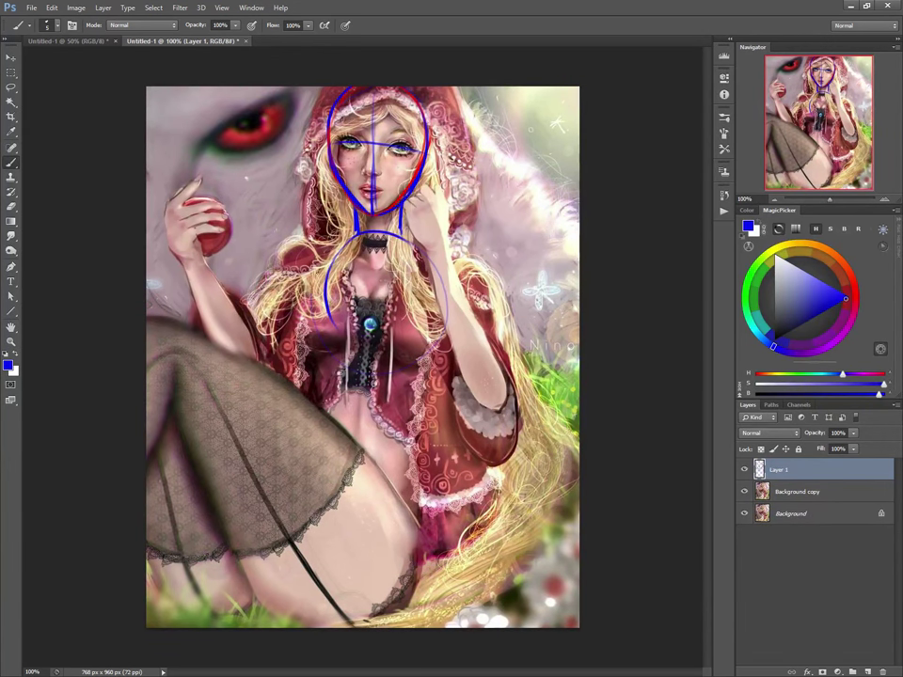
{"action": "mouse_move", "coordinate": [327, 325]}
{"action": "left_mouse_down"}
{"action": "mouse_move", "coordinate": [313, 320]}
{"action": "mouse_move", "coordinate": [332, 366]}
{"action": "mouse_move", "coordinate": [404, 361]}
{"action": "left_mouse_up"}
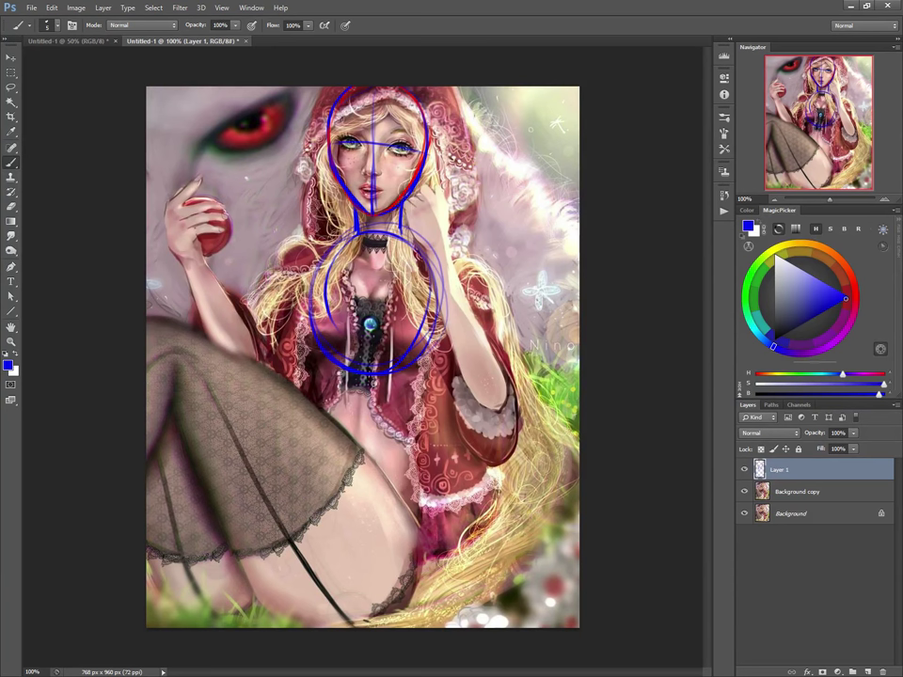
{"action": "mouse_move", "coordinate": [370, 248]}
{"action": "left_mouse_down"}
{"action": "mouse_move", "coordinate": [368, 316]}
{"action": "mouse_move", "coordinate": [348, 366]}
{"action": "left_mouse_up"}
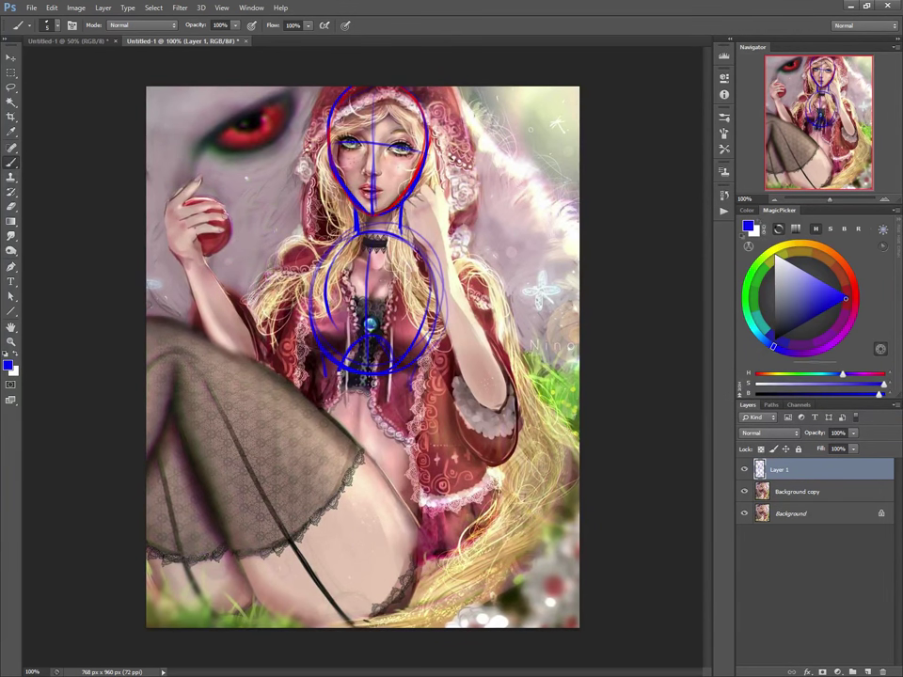
Step: Sketch the upper curve of the pelvis in blue below the ribcage and connect it with a waist line
{"action": "left_click_drag", "start_coordinate": [399, 400], "coordinate": [443, 494]}
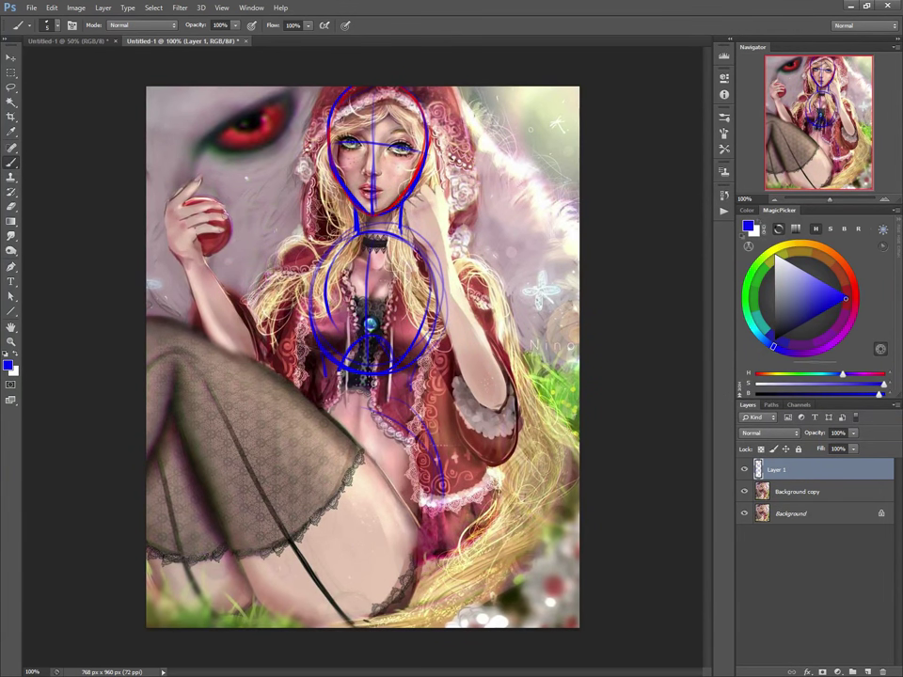
{"action": "left_click_drag", "start_coordinate": [303, 429], "coordinate": [440, 470]}
{"action": "left_click_drag", "start_coordinate": [328, 406], "coordinate": [274, 461]}
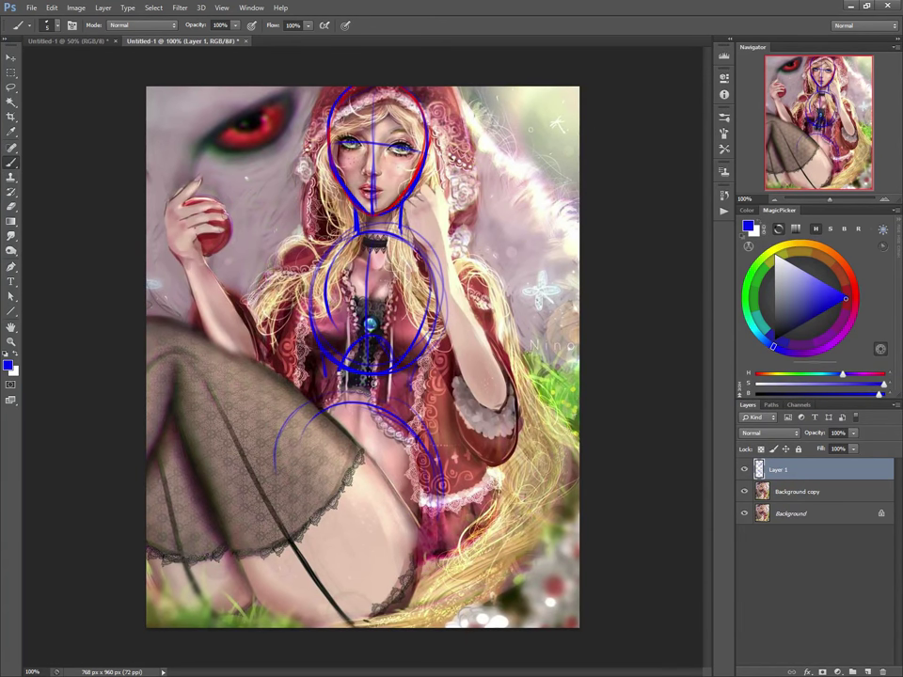
{"action": "mouse_move", "coordinate": [424, 423]}
{"action": "left_mouse_down"}
{"action": "mouse_move", "coordinate": [451, 502]}
{"action": "mouse_move", "coordinate": [454, 469]}
{"action": "left_mouse_up"}
{"action": "left_click_drag", "start_coordinate": [412, 367], "coordinate": [415, 403]}
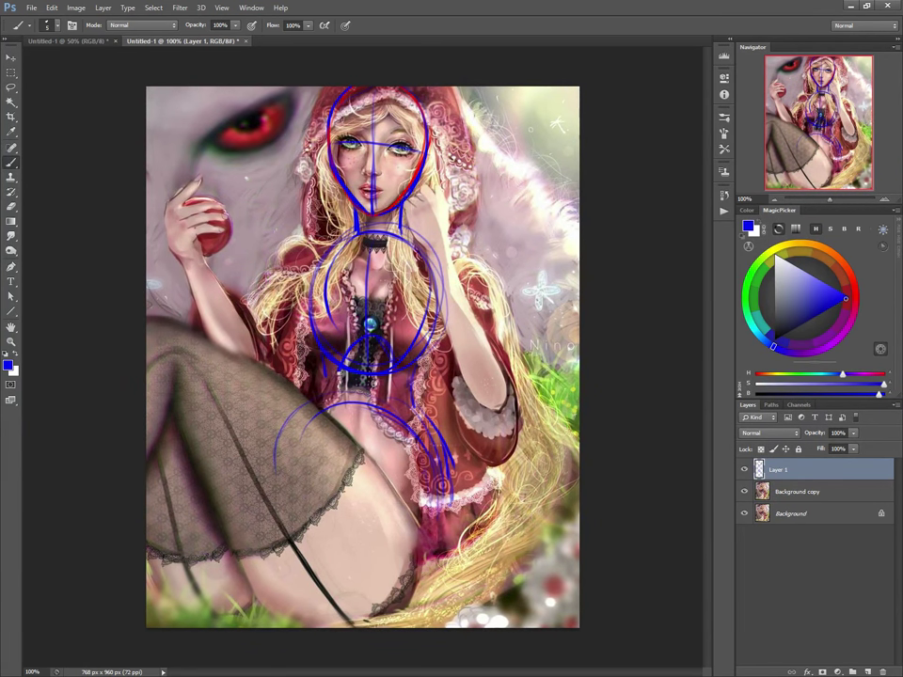
Step: Draw the V-shaped lower pelvis lines and the curves under the hips and thighs in blue
{"action": "mouse_move", "coordinate": [421, 475]}
{"action": "left_mouse_down"}
{"action": "mouse_move", "coordinate": [367, 530]}
{"action": "mouse_move", "coordinate": [366, 547]}
{"action": "mouse_move", "coordinate": [344, 554]}
{"action": "left_mouse_up"}
{"action": "left_click_drag", "start_coordinate": [290, 456], "coordinate": [336, 539]}
{"action": "left_click_drag", "start_coordinate": [282, 429], "coordinate": [340, 543]}
{"action": "mouse_move", "coordinate": [280, 423]}
{"action": "left_mouse_down"}
{"action": "mouse_move", "coordinate": [292, 465]}
{"action": "mouse_move", "coordinate": [339, 543]}
{"action": "left_mouse_up"}
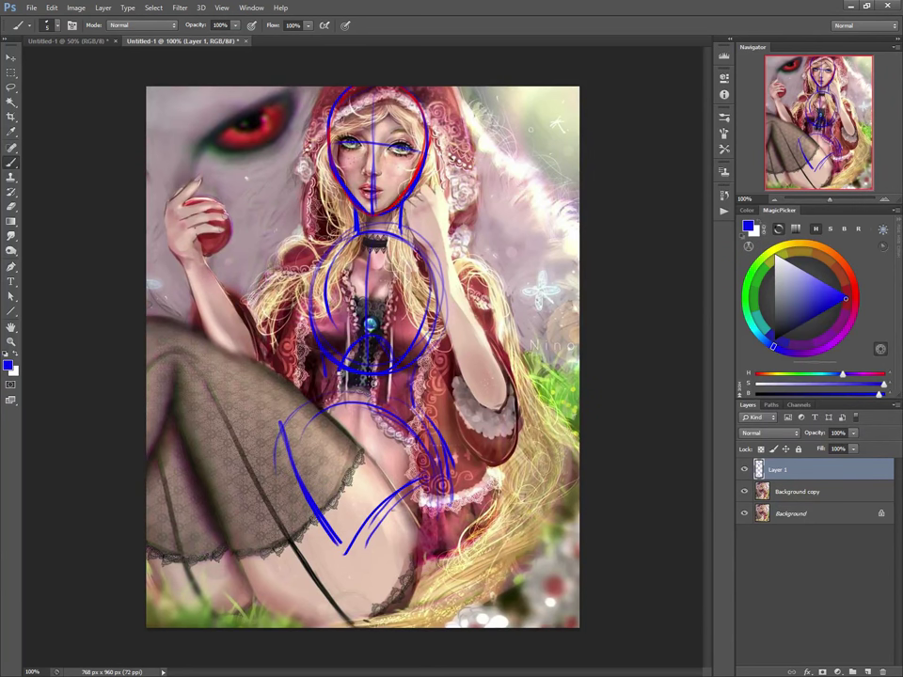
{"action": "mouse_move", "coordinate": [446, 511]}
{"action": "left_mouse_down"}
{"action": "mouse_move", "coordinate": [367, 558]}
{"action": "mouse_move", "coordinate": [393, 560]}
{"action": "left_mouse_up"}
{"action": "mouse_move", "coordinate": [160, 591]}
{"action": "left_mouse_down"}
{"action": "mouse_move", "coordinate": [247, 602]}
{"action": "mouse_move", "coordinate": [334, 625]}
{"action": "mouse_move", "coordinate": [358, 610]}
{"action": "left_mouse_up"}
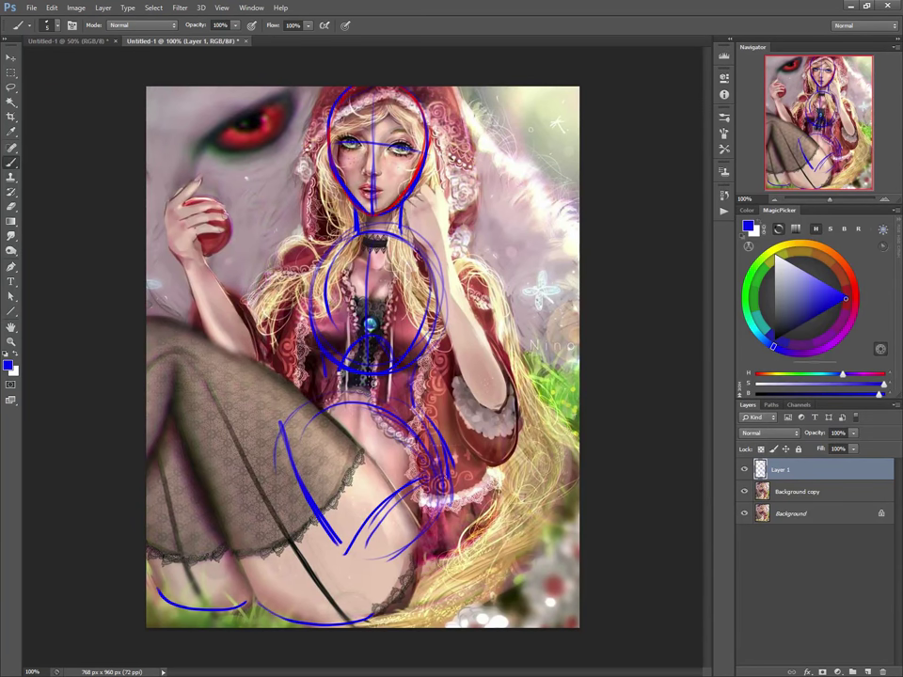
Step: Sketch the raised legs in blue with long lines from the hips to the knees and a circle above the stockinged knee
{"action": "left_click_drag", "start_coordinate": [301, 326], "coordinate": [444, 465]}
{"action": "mouse_move", "coordinate": [224, 293]}
{"action": "left_mouse_down"}
{"action": "mouse_move", "coordinate": [277, 313]}
{"action": "mouse_move", "coordinate": [195, 295]}
{"action": "mouse_move", "coordinate": [218, 287]}
{"action": "mouse_move", "coordinate": [321, 508]}
{"action": "left_mouse_up"}
{"action": "left_click_drag", "start_coordinate": [251, 420], "coordinate": [334, 516]}
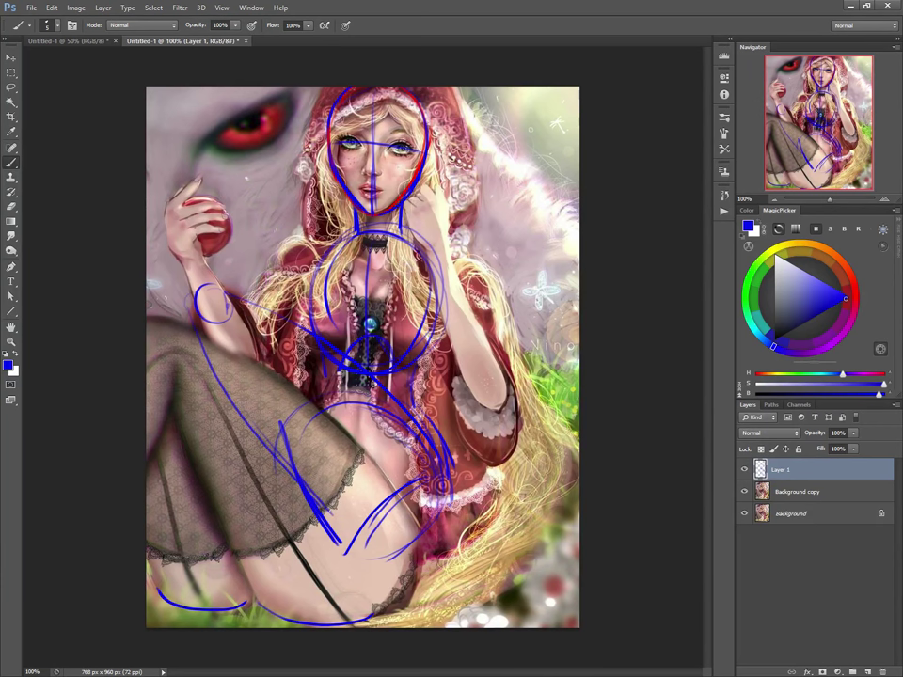
{"action": "mouse_move", "coordinate": [197, 315]}
{"action": "left_mouse_down"}
{"action": "mouse_move", "coordinate": [273, 412]}
{"action": "mouse_move", "coordinate": [364, 555]}
{"action": "left_mouse_up"}
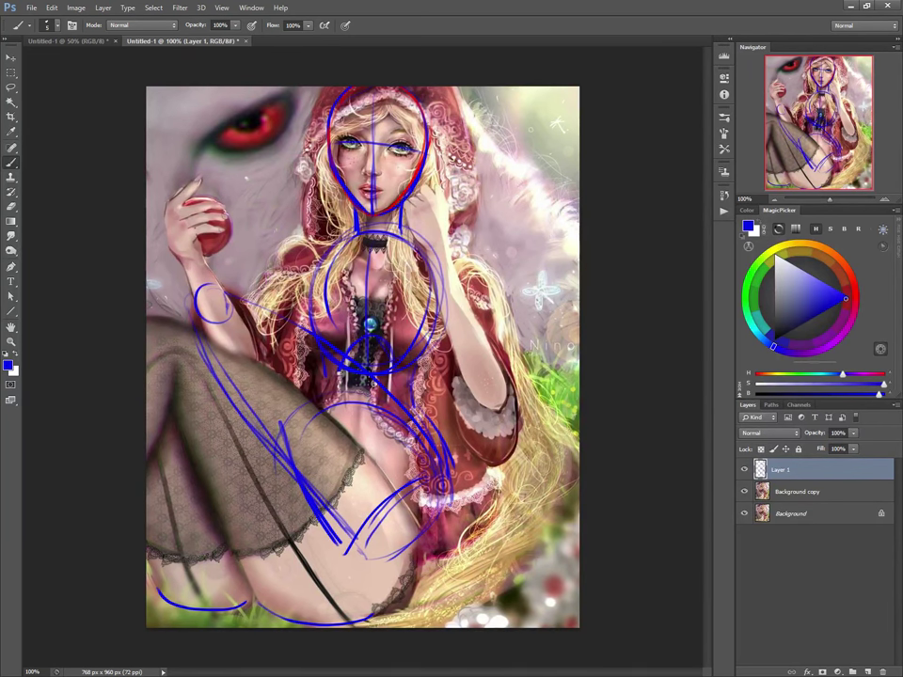
{"action": "left_click_drag", "start_coordinate": [221, 340], "coordinate": [131, 437]}
{"action": "left_click_drag", "start_coordinate": [197, 286], "coordinate": [121, 402]}
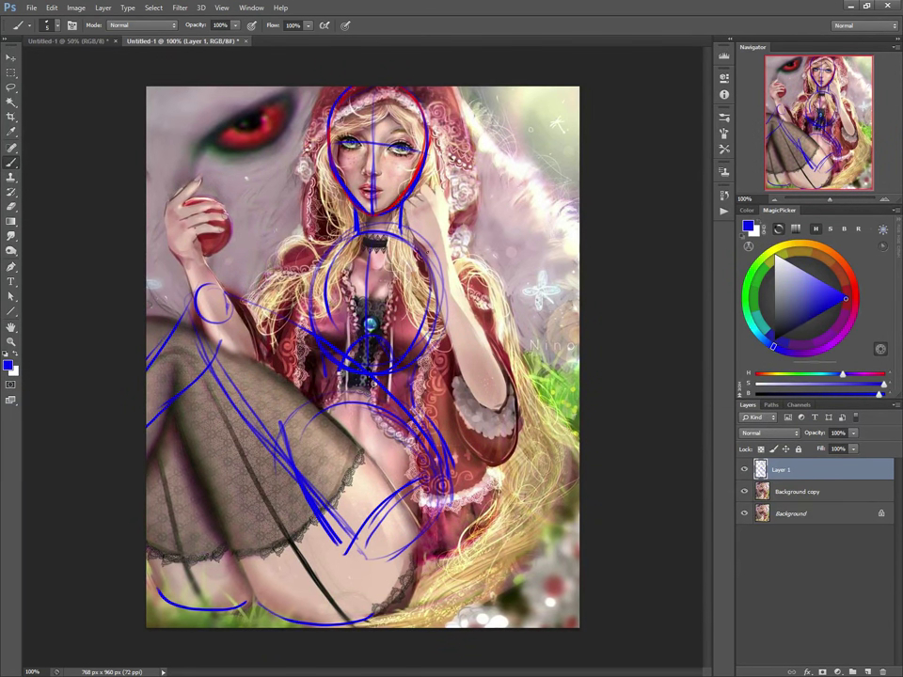
Step: Sketch the arms, shoulder, hands and remaining thigh edge in blue, and hide the Layer 1 sketch
{"action": "left_click_drag", "start_coordinate": [453, 269], "coordinate": [490, 369]}
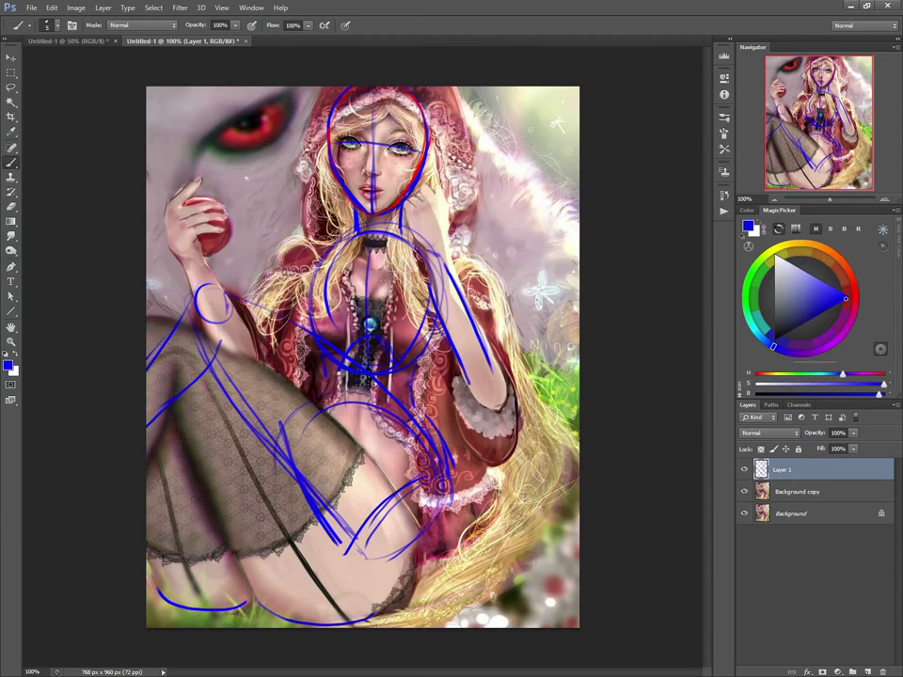
{"action": "mouse_move", "coordinate": [310, 249]}
{"action": "left_mouse_down"}
{"action": "mouse_move", "coordinate": [318, 280]}
{"action": "mouse_move", "coordinate": [291, 269]}
{"action": "mouse_move", "coordinate": [253, 316]}
{"action": "mouse_move", "coordinate": [264, 312]}
{"action": "left_mouse_up"}
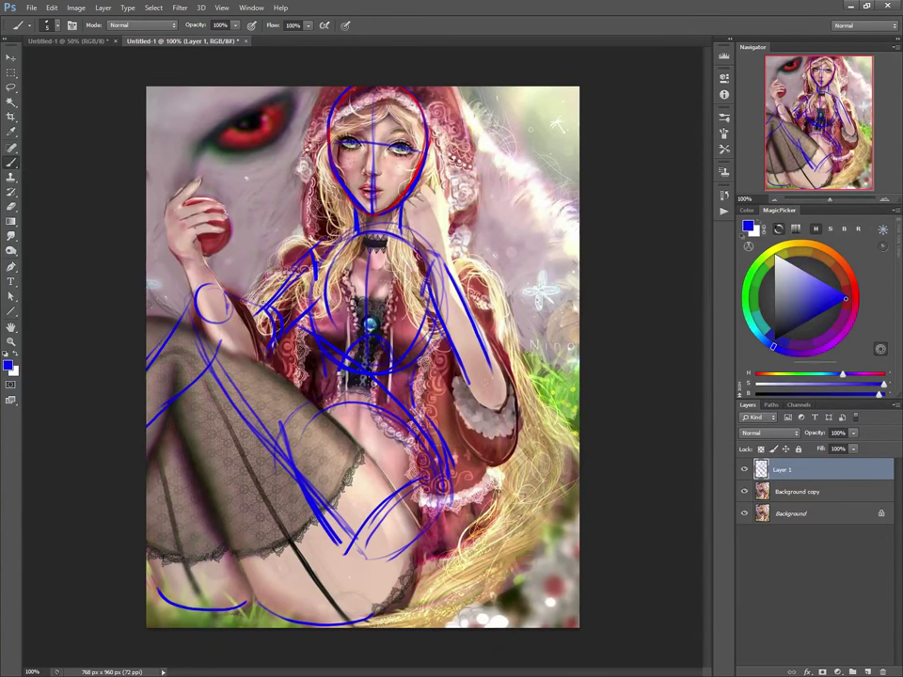
{"action": "left_click_drag", "start_coordinate": [229, 227], "coordinate": [262, 308]}
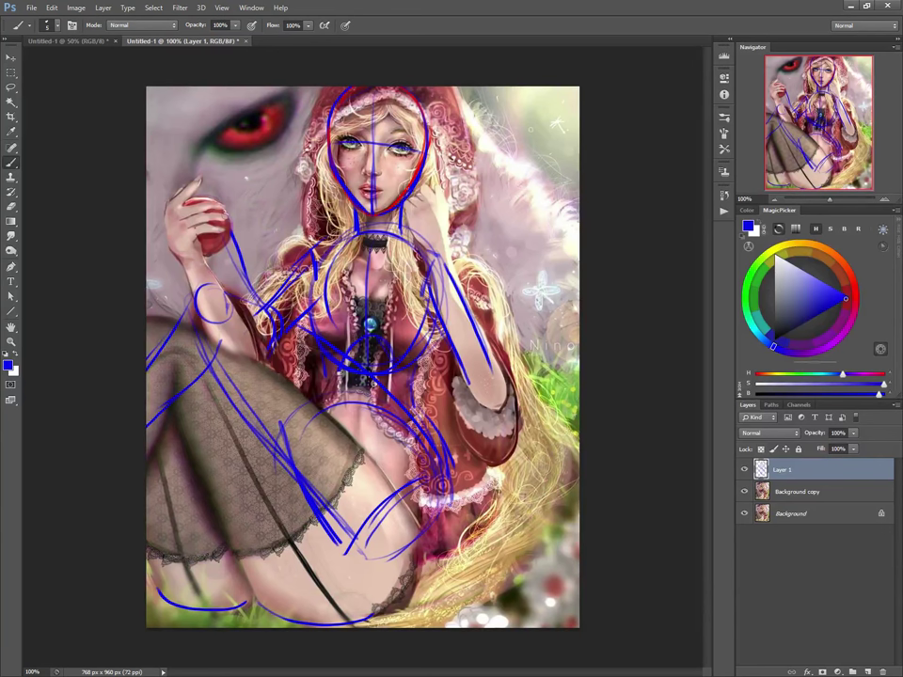
{"action": "mouse_move", "coordinate": [414, 195]}
{"action": "left_mouse_down"}
{"action": "mouse_move", "coordinate": [446, 187]}
{"action": "mouse_move", "coordinate": [452, 231]}
{"action": "left_mouse_up"}
{"action": "mouse_move", "coordinate": [191, 185]}
{"action": "left_mouse_down"}
{"action": "mouse_move", "coordinate": [154, 217]}
{"action": "mouse_move", "coordinate": [195, 185]}
{"action": "left_mouse_up"}
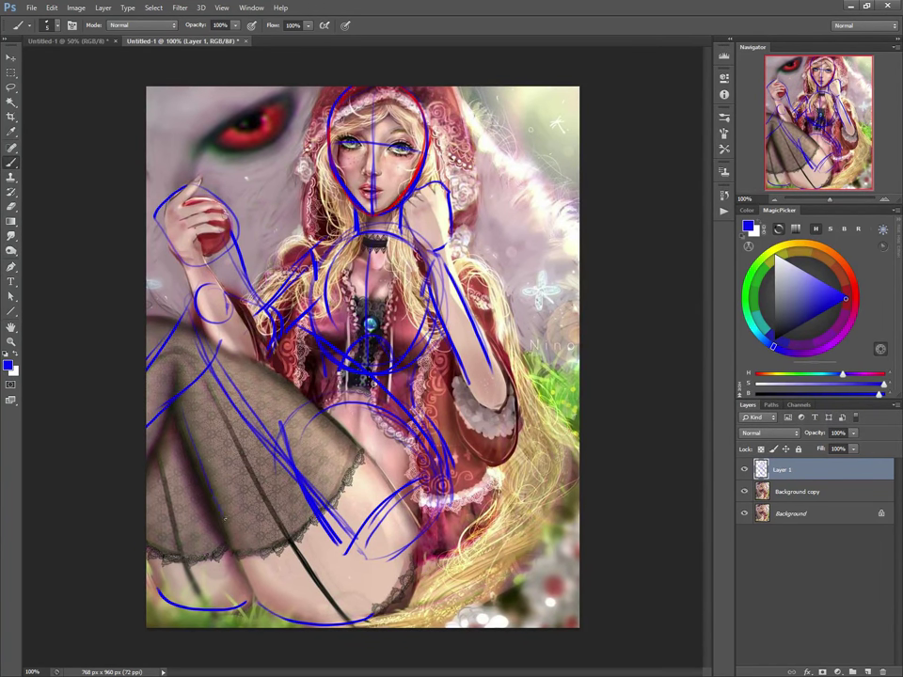
{"action": "left_click_drag", "start_coordinate": [209, 342], "coordinate": [255, 363]}
{"action": "left_click", "coordinate": [743, 470]}
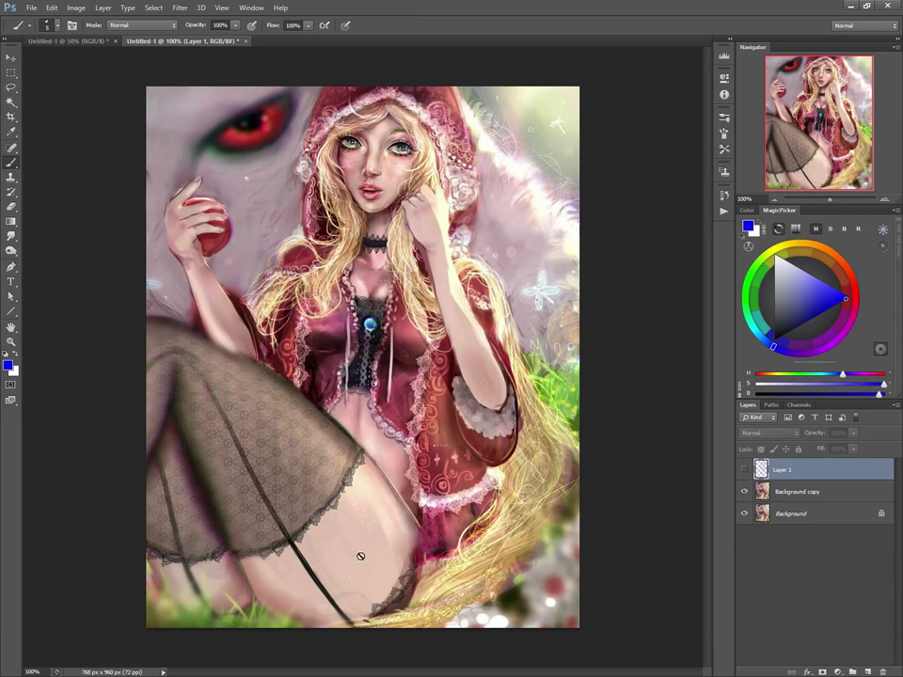
Step: Switch to a 67 px painting brush and add a new layer above Layer 1
{"action": "right_click", "coordinate": [331, 523]}
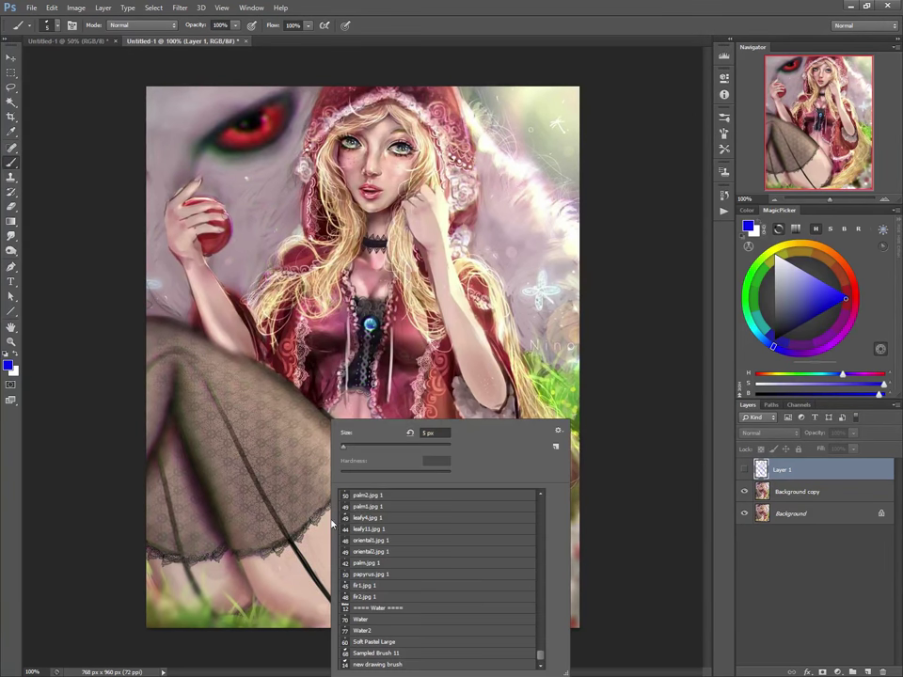
{"action": "left_click", "coordinate": [376, 448]}
{"action": "left_click", "coordinate": [317, 508]}
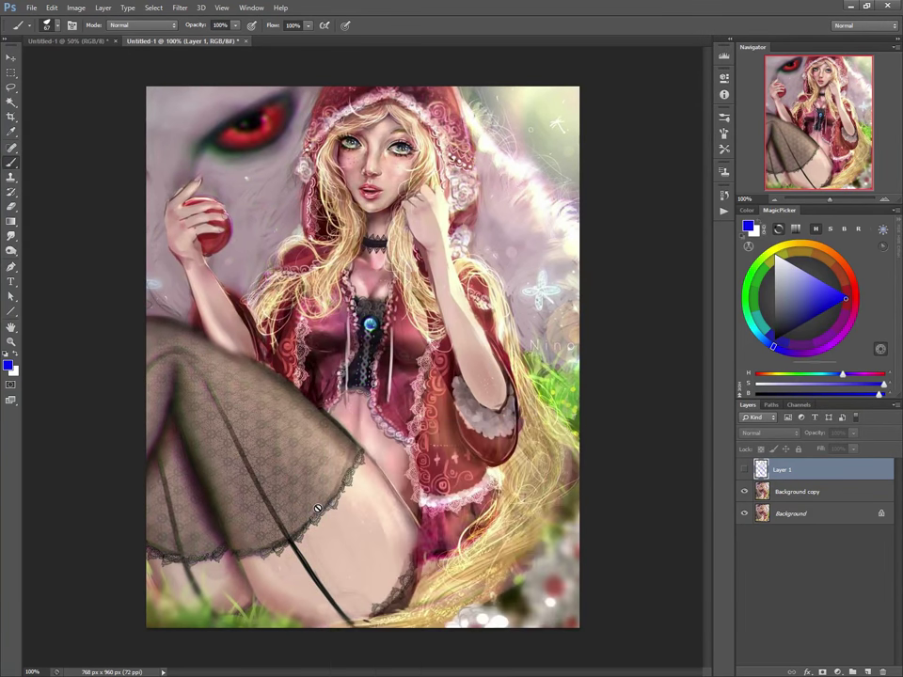
{"action": "left_click", "coordinate": [318, 508]}
{"action": "left_click", "coordinate": [436, 256]}
{"action": "right_click", "coordinate": [434, 329]}
{"action": "left_click", "coordinate": [437, 363]}
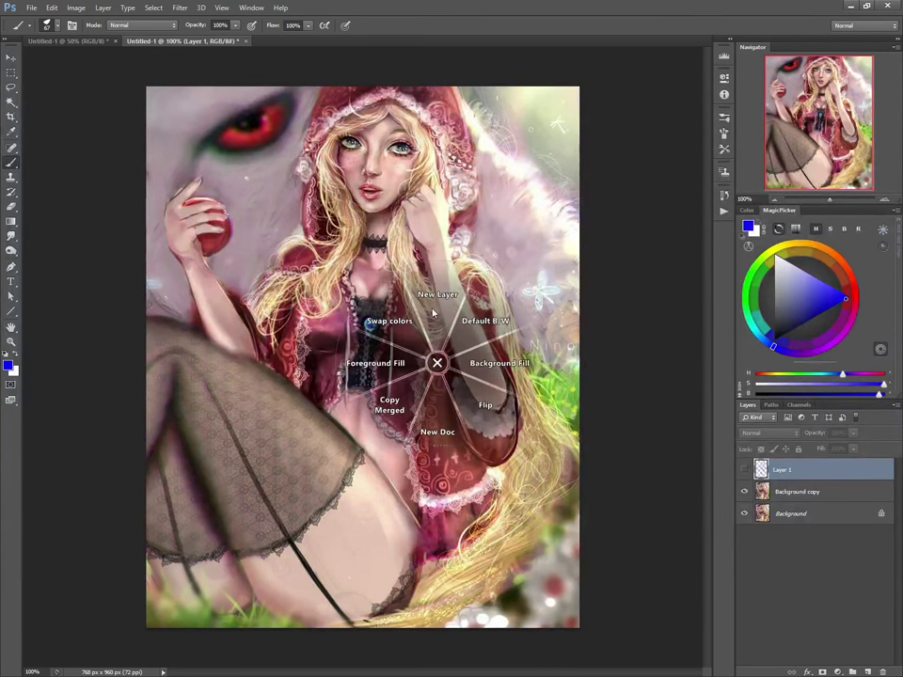
{"action": "left_click", "coordinate": [432, 313]}
{"action": "left_click", "coordinate": [430, 189]}
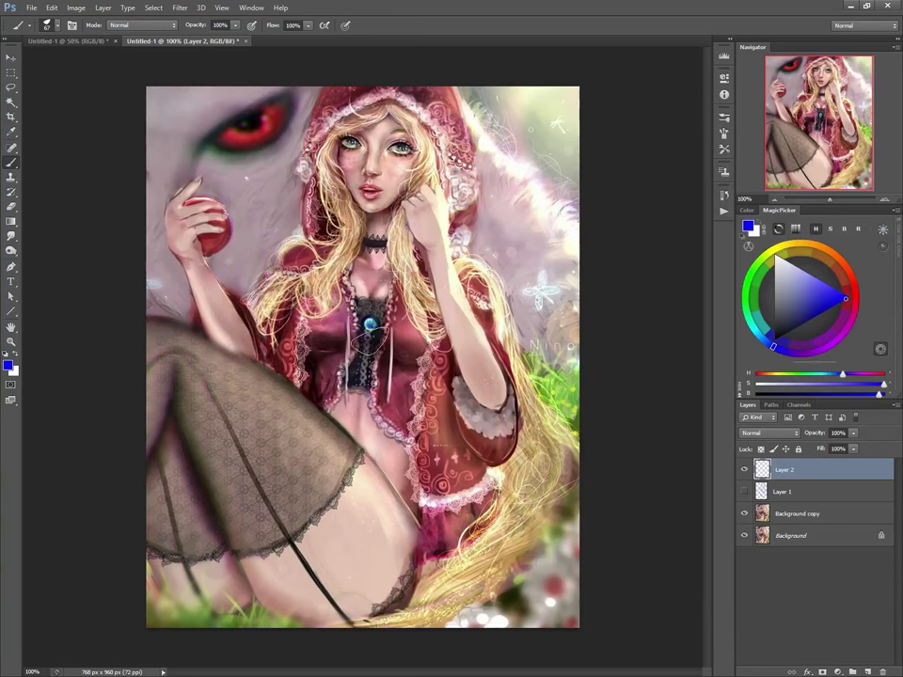
Step: Shade the edges of both forearms with a dull red sampled from the painting, using brush sizes of 15 and 20 px
{"action": "left_click", "coordinate": [424, 253], "text": "alt"}
{"action": "scroll", "coordinate": [421, 231], "scroll_direction": "up", "scroll_amount": 2}
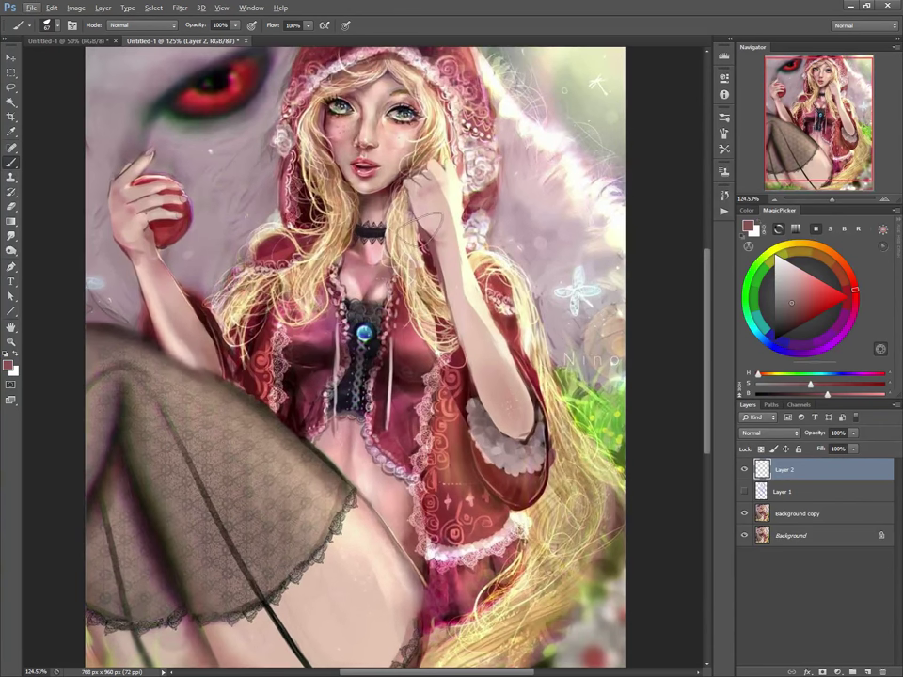
{"action": "scroll", "coordinate": [422, 229], "scroll_direction": "down", "scroll_amount": 2}
{"action": "key", "text": "["}
{"action": "key", "text": "["}
{"action": "key", "text": "["}
{"action": "key", "text": "["}
{"action": "key", "text": "["}
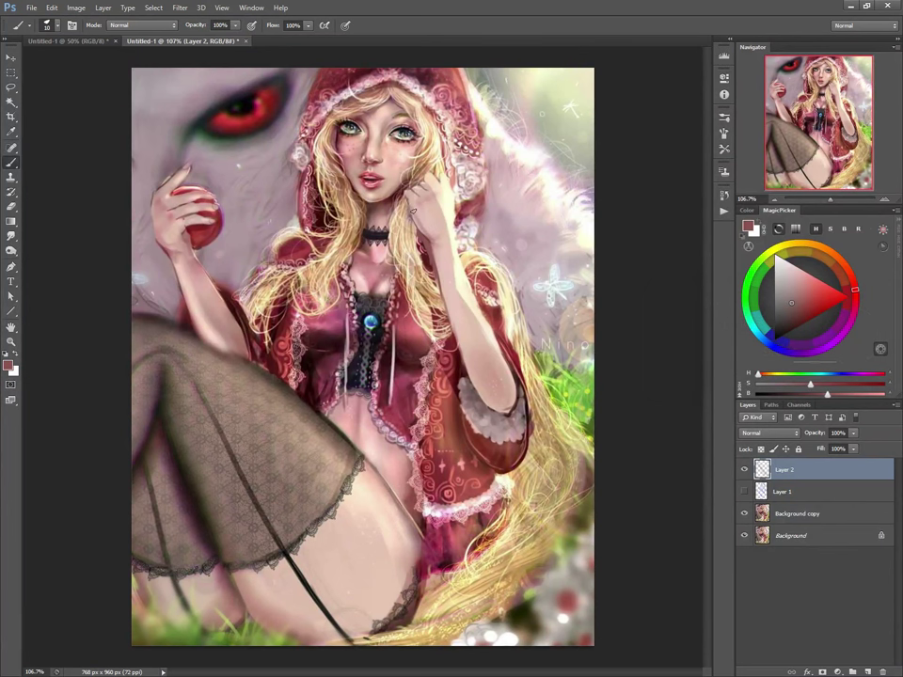
{"action": "key", "text": "]"}
{"action": "mouse_move", "coordinate": [413, 213]}
{"action": "left_mouse_down"}
{"action": "mouse_move", "coordinate": [434, 242]}
{"action": "mouse_move", "coordinate": [445, 294]}
{"action": "left_mouse_up"}
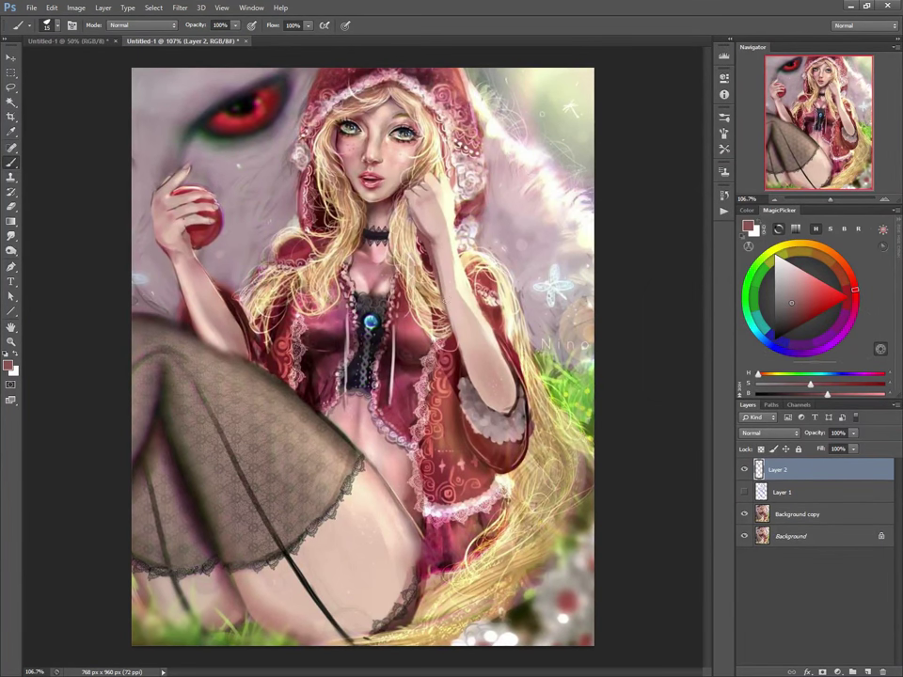
{"action": "key", "text": "bracketright"}
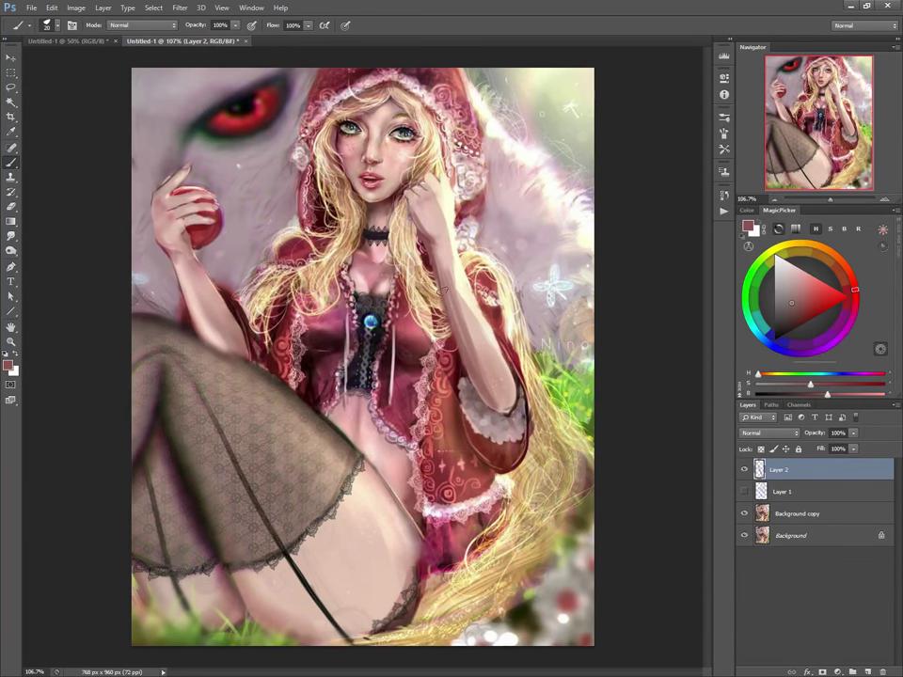
{"action": "left_click_drag", "start_coordinate": [170, 254], "coordinate": [203, 333]}
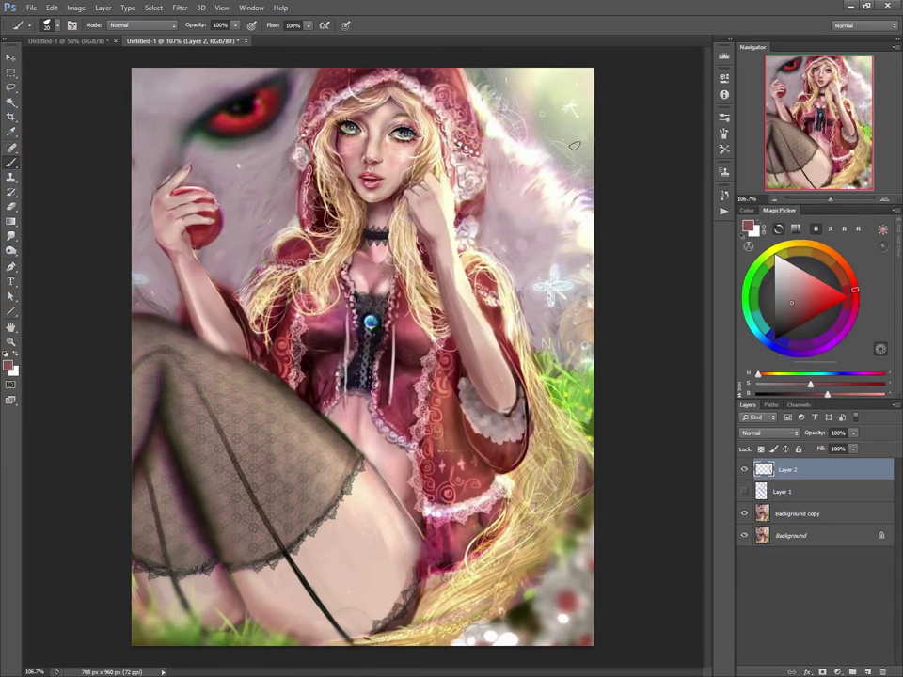
Step: Sample light skin tones from the raised hand and highlight the forearm beside the face along its length
{"action": "left_click", "coordinate": [444, 215], "text": "alt"}
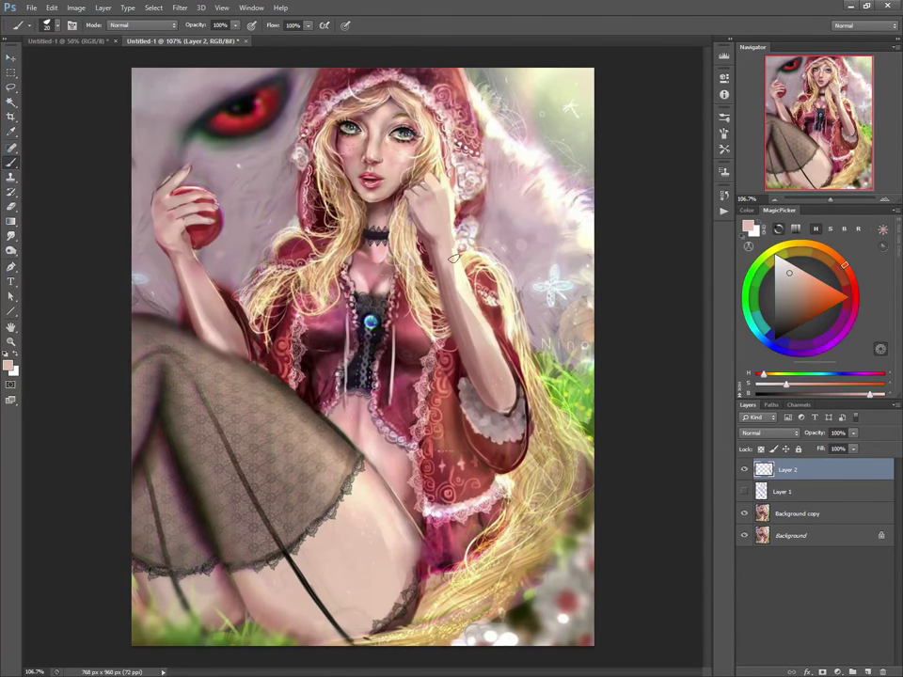
{"action": "left_click", "coordinate": [448, 191], "text": "alt"}
{"action": "mouse_move", "coordinate": [455, 245]}
{"action": "left_mouse_down"}
{"action": "mouse_move", "coordinate": [515, 387]}
{"action": "mouse_move", "coordinate": [495, 344]}
{"action": "left_mouse_up"}
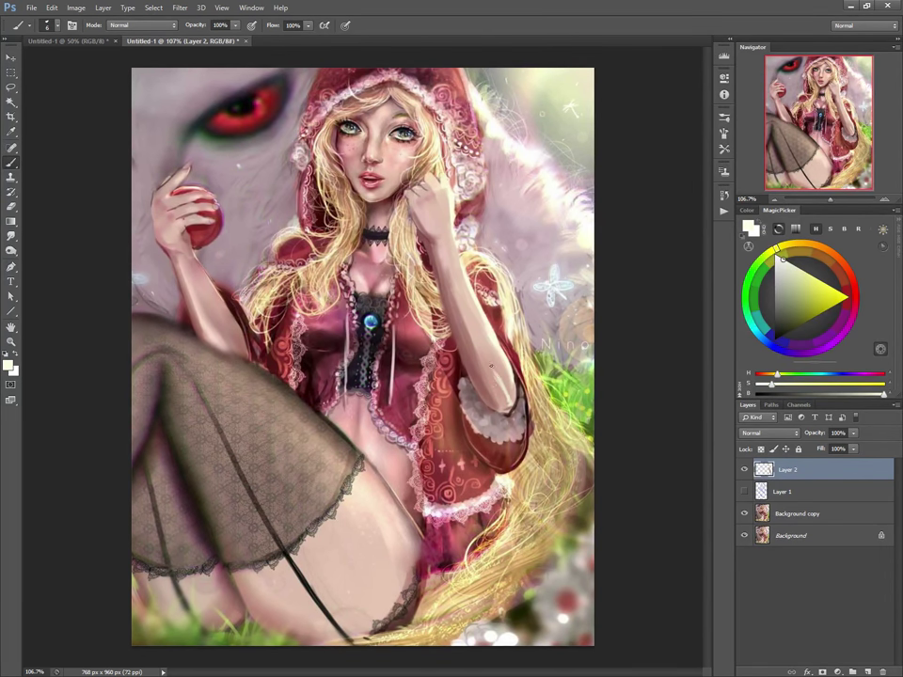
Step: Enlarge the brush to 15 px and paint a cream highlight on the forearm near the elbow
{"action": "key", "text": "]"}
{"action": "key", "text": "]"}
{"action": "key", "text": "]"}
{"action": "key", "text": "]"}
{"action": "key", "text": "]"}
{"action": "mouse_move", "coordinate": [493, 367]}
{"action": "left_mouse_down"}
{"action": "mouse_move", "coordinate": [512, 407]}
{"action": "mouse_move", "coordinate": [487, 355]}
{"action": "left_mouse_up"}
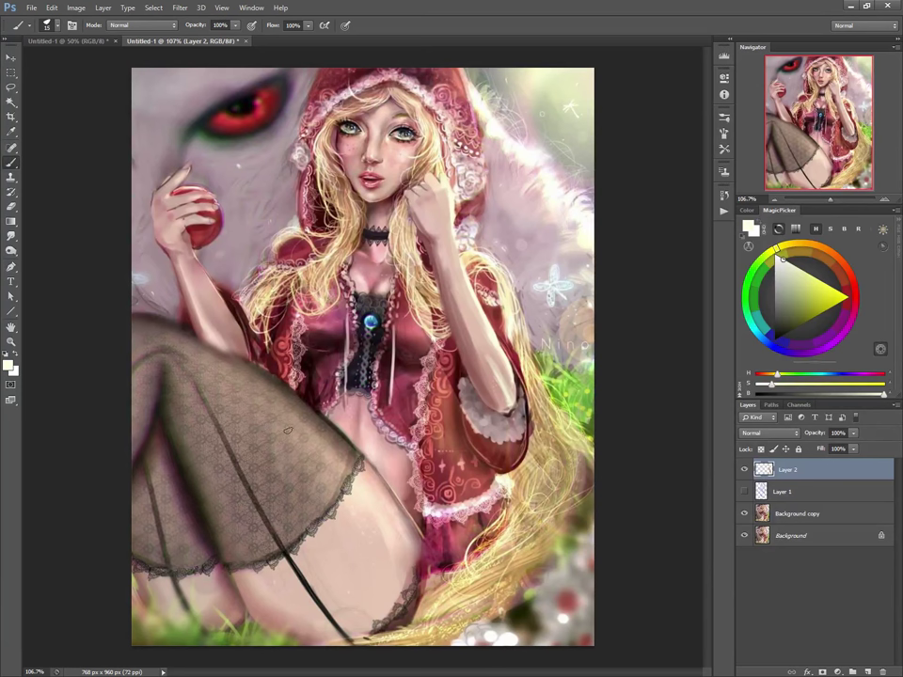
Step: Paint cream cross-contour strokes over the stockinged thigh with the Layer 1 sketch shown, and hide Layer 2
{"action": "left_click", "coordinate": [744, 491]}
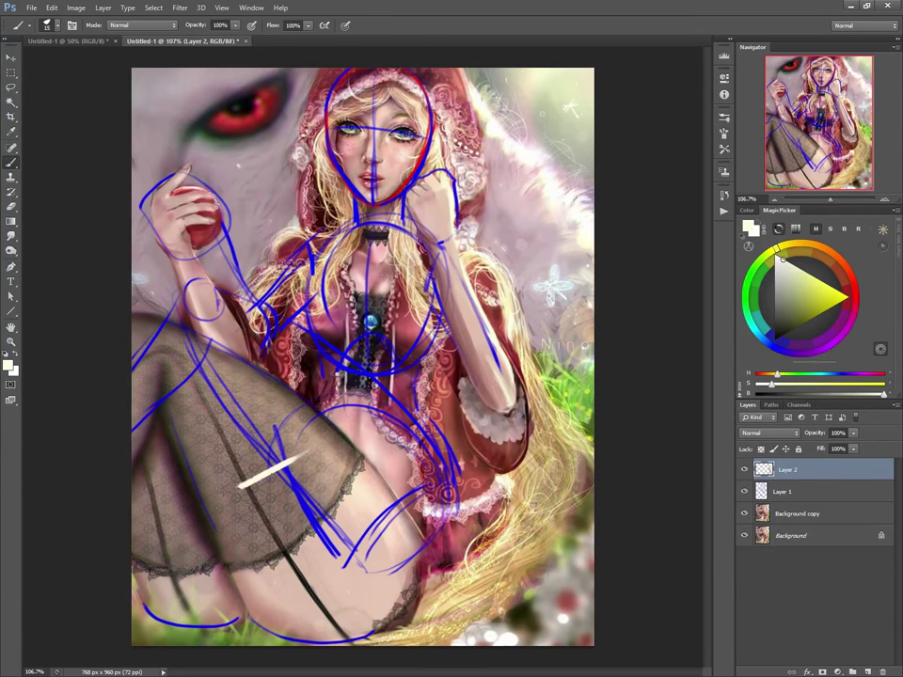
{"action": "left_click_drag", "start_coordinate": [238, 488], "coordinate": [216, 499]}
{"action": "mouse_move", "coordinate": [315, 475]}
{"action": "left_mouse_down"}
{"action": "mouse_move", "coordinate": [223, 523]}
{"action": "mouse_move", "coordinate": [230, 548]}
{"action": "left_mouse_up"}
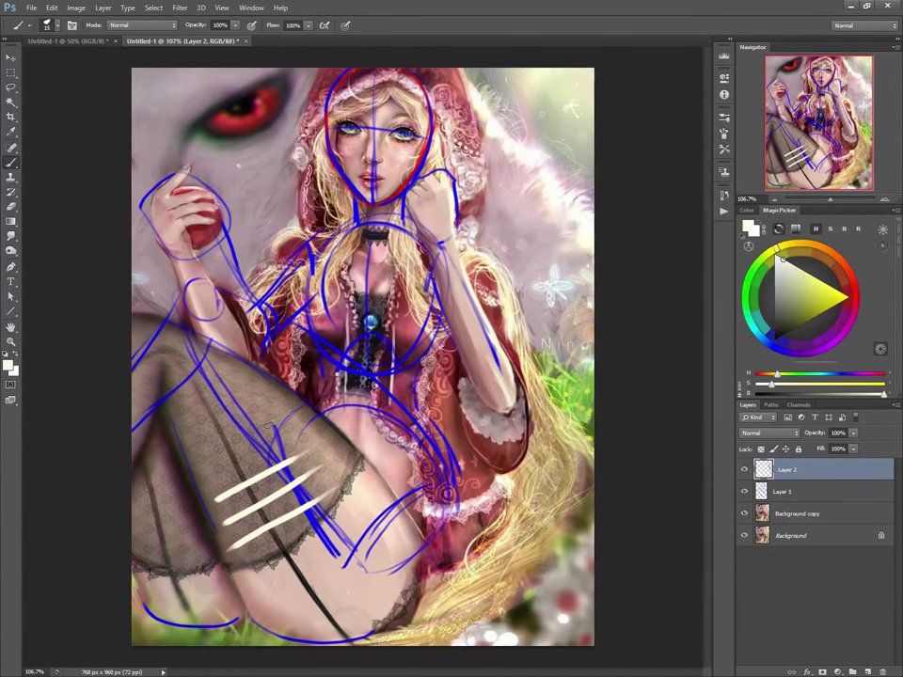
{"action": "left_click_drag", "start_coordinate": [254, 446], "coordinate": [179, 411]}
{"action": "left_click_drag", "start_coordinate": [282, 430], "coordinate": [188, 471]}
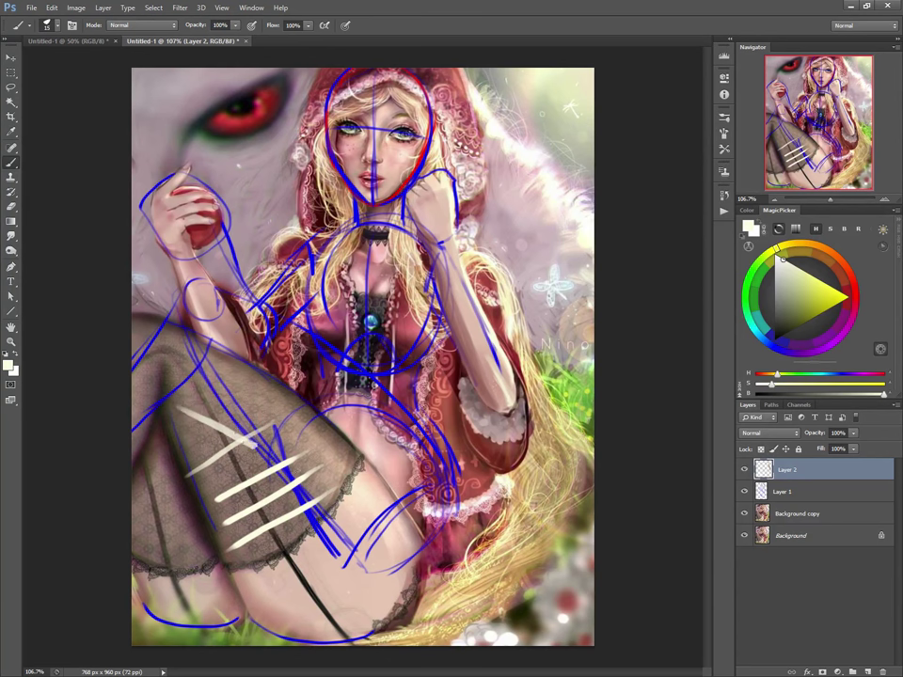
{"action": "left_click", "coordinate": [744, 470]}
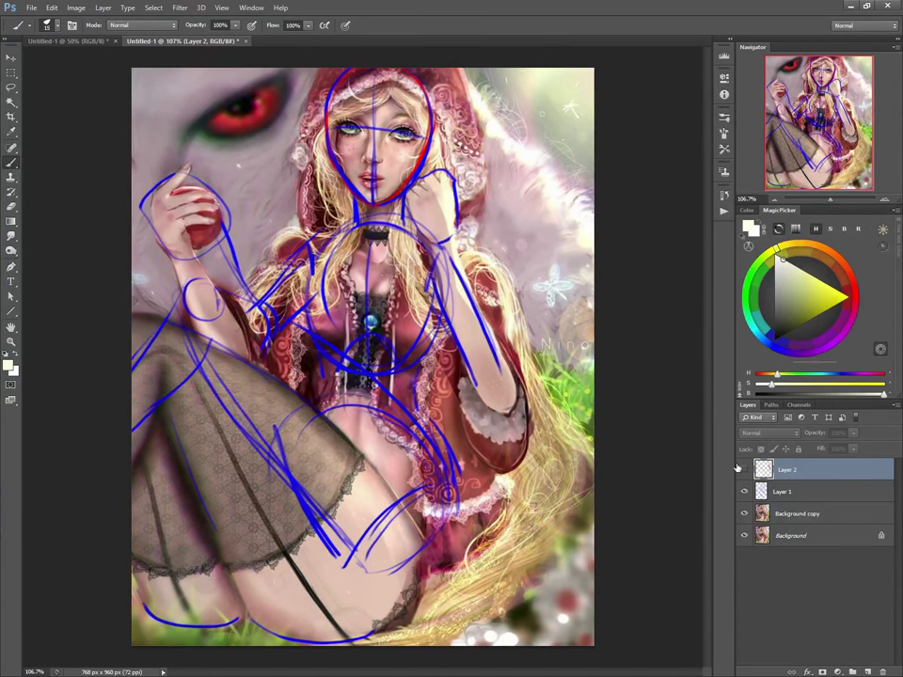
Step: Hide Layer 1, show Layer 2, and erase the cream cross-contour strokes from the stockinged thigh with an enlarged eraser
{"action": "left_click", "coordinate": [744, 491]}
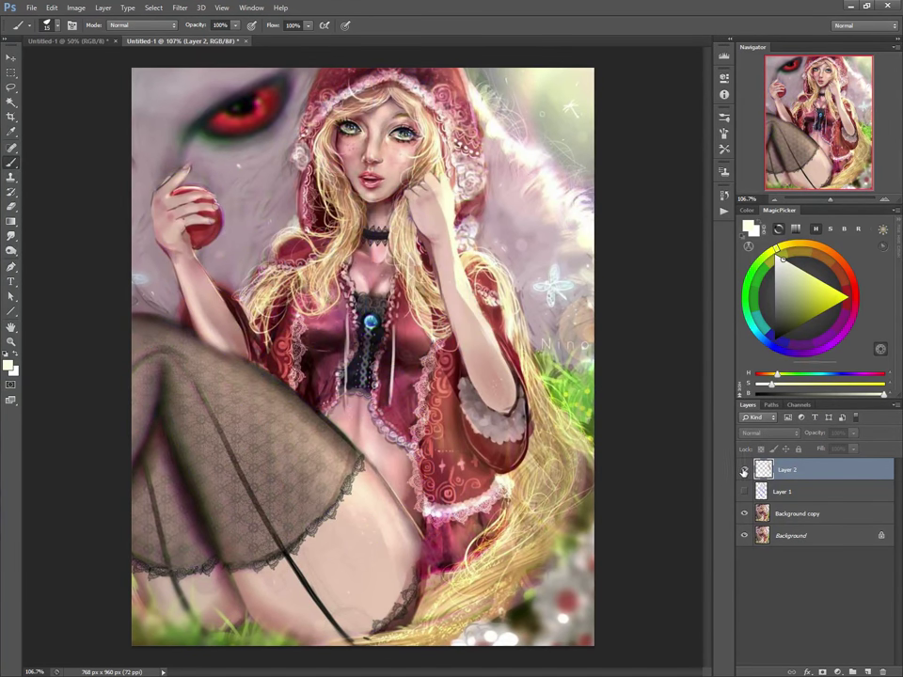
{"action": "left_click", "coordinate": [744, 469]}
{"action": "right_click", "coordinate": [291, 460]}
{"action": "left_click", "coordinate": [321, 437]}
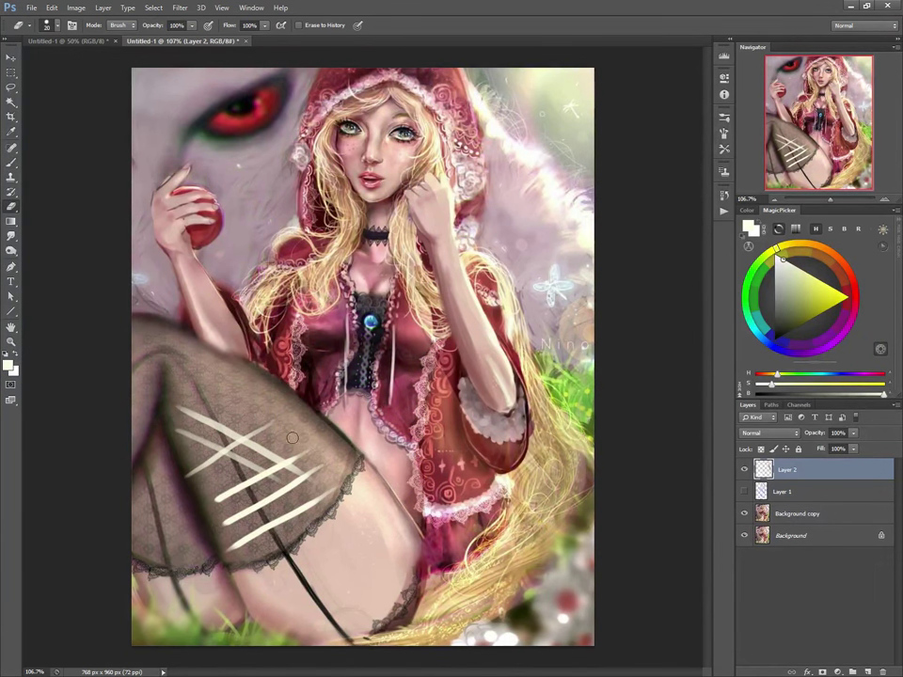
{"action": "key", "text": "bracketright"}
{"action": "key", "text": "bracketright"}
{"action": "key", "text": "bracketright"}
{"action": "key", "text": "bracketright"}
{"action": "mouse_move", "coordinate": [206, 411]}
{"action": "left_mouse_down"}
{"action": "mouse_move", "coordinate": [282, 443]}
{"action": "mouse_move", "coordinate": [267, 439]}
{"action": "mouse_move", "coordinate": [320, 524]}
{"action": "mouse_move", "coordinate": [167, 448]}
{"action": "mouse_move", "coordinate": [200, 505]}
{"action": "mouse_move", "coordinate": [254, 550]}
{"action": "left_mouse_up"}
Step: Sample a dull red from the forearm beside the face and shade the thighs and lower legs with a 90 px brush
{"action": "right_click", "coordinate": [280, 534]}
{"action": "left_click", "coordinate": [280, 466]}
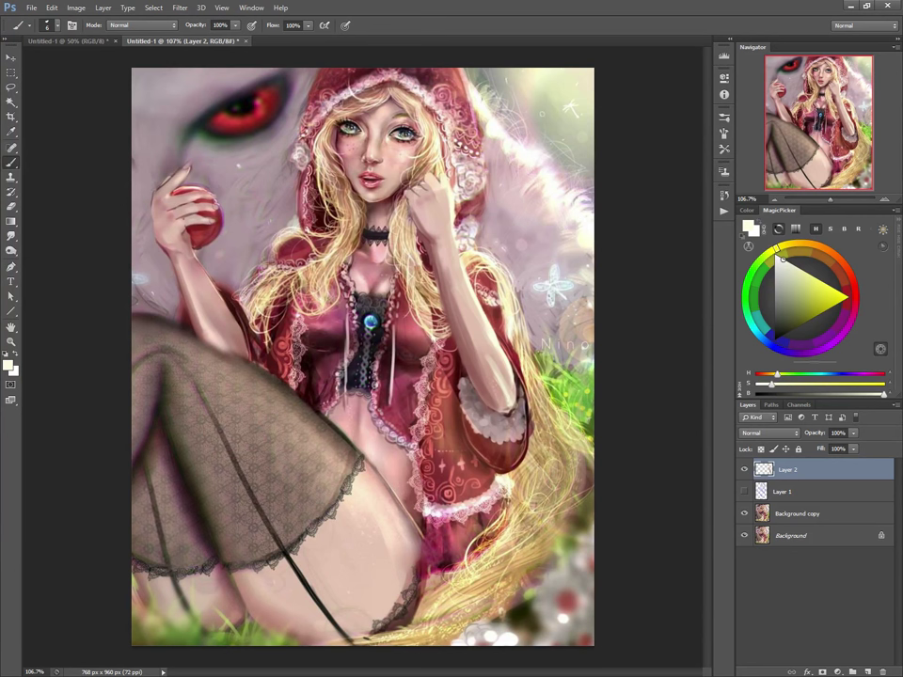
{"action": "left_click", "coordinate": [462, 338], "text": "alt"}
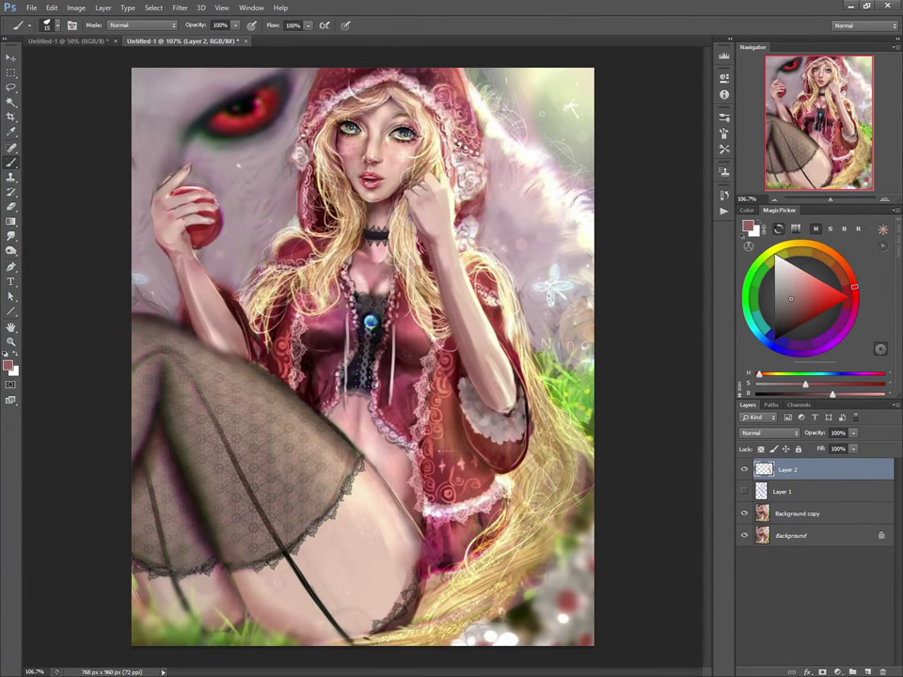
{"action": "key", "text": "]"}
{"action": "key", "text": "]"}
{"action": "key", "text": "]"}
{"action": "key", "text": "]"}
{"action": "key", "text": "]"}
{"action": "mouse_move", "coordinate": [370, 611]}
{"action": "left_mouse_down"}
{"action": "mouse_move", "coordinate": [329, 565]}
{"action": "mouse_move", "coordinate": [353, 596]}
{"action": "mouse_move", "coordinate": [340, 631]}
{"action": "left_mouse_up"}
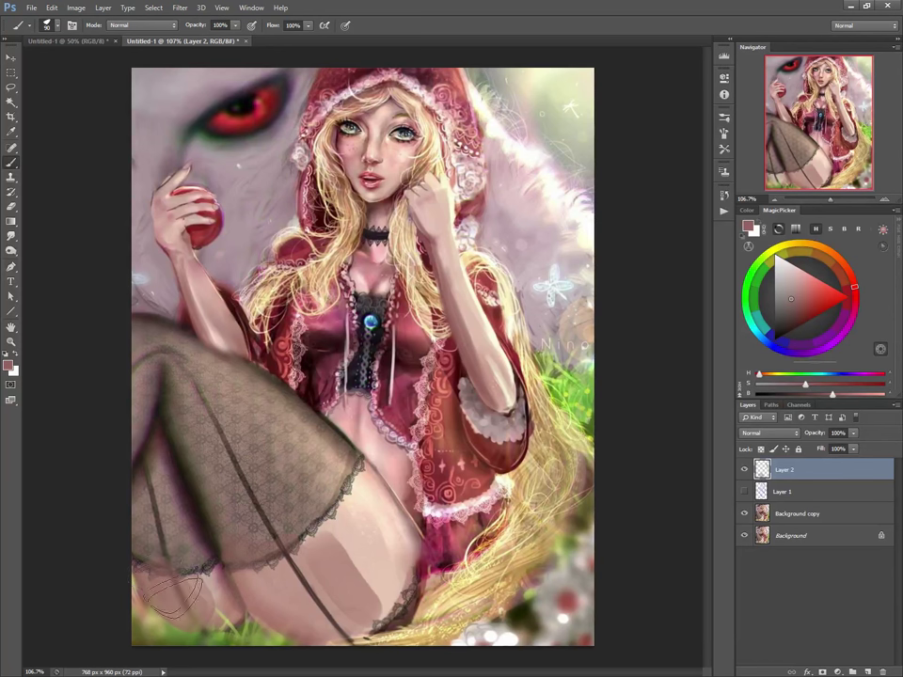
{"action": "left_click_drag", "start_coordinate": [135, 467], "coordinate": [156, 554]}
{"action": "mouse_move", "coordinate": [186, 448]}
{"action": "left_mouse_down"}
{"action": "mouse_move", "coordinate": [246, 576]}
{"action": "mouse_move", "coordinate": [243, 557]}
{"action": "left_mouse_up"}
{"action": "left_click_drag", "start_coordinate": [218, 440], "coordinate": [333, 603]}
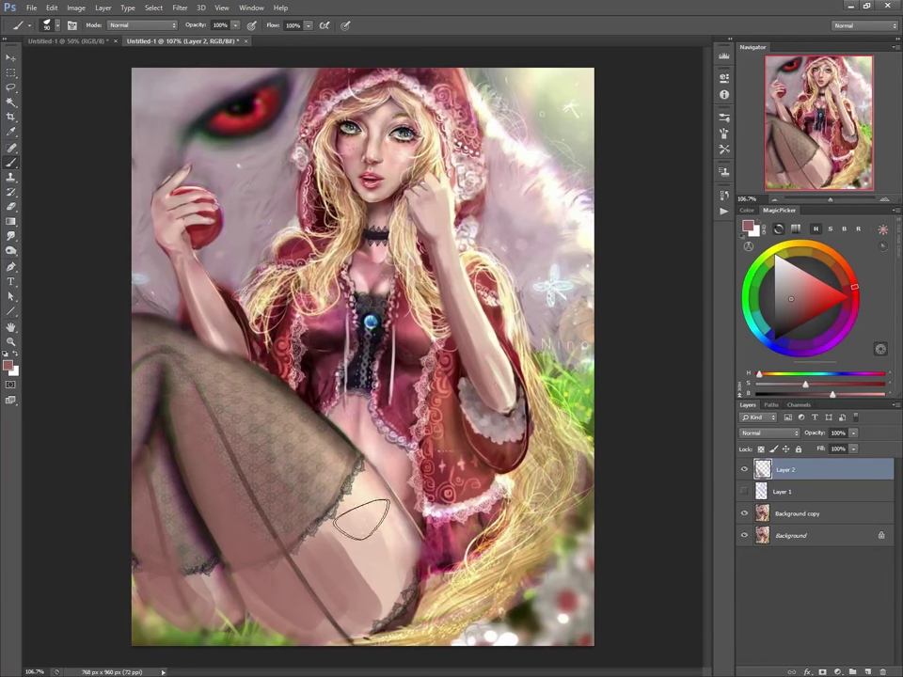
Step: Sample a light skin tone from the bare thigh and highlight its outer edge with an 8 px brush
{"action": "left_click", "coordinate": [374, 485], "text": "alt"}
{"action": "key", "text": "bracketleft"}
{"action": "key", "text": "bracketleft"}
{"action": "key", "text": "bracketleft"}
{"action": "key", "text": "bracketleft"}
{"action": "key", "text": "bracketleft"}
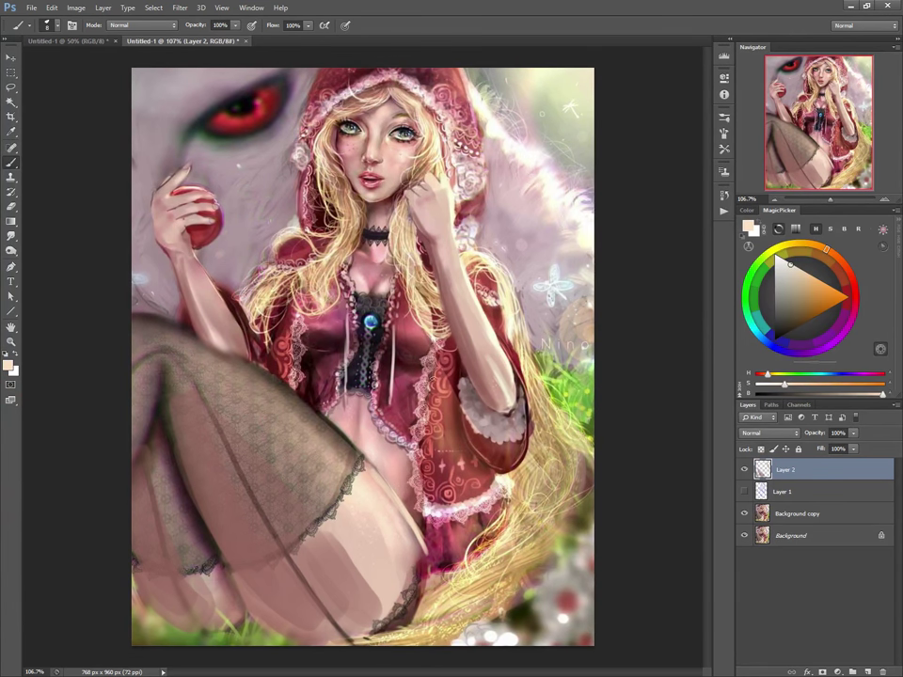
Step: Paint rim light along the edges of the hood, long hair and cloak sleeve with light pink and near-white tones at 8 px
{"action": "left_click", "coordinate": [464, 70], "text": "alt"}
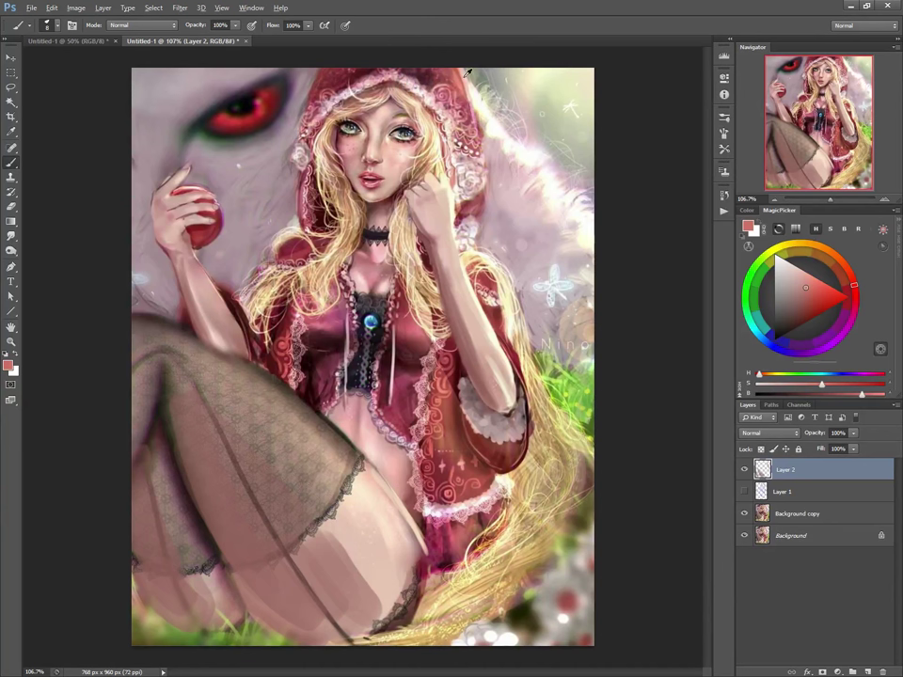
{"action": "left_click", "coordinate": [459, 69], "text": "alt"}
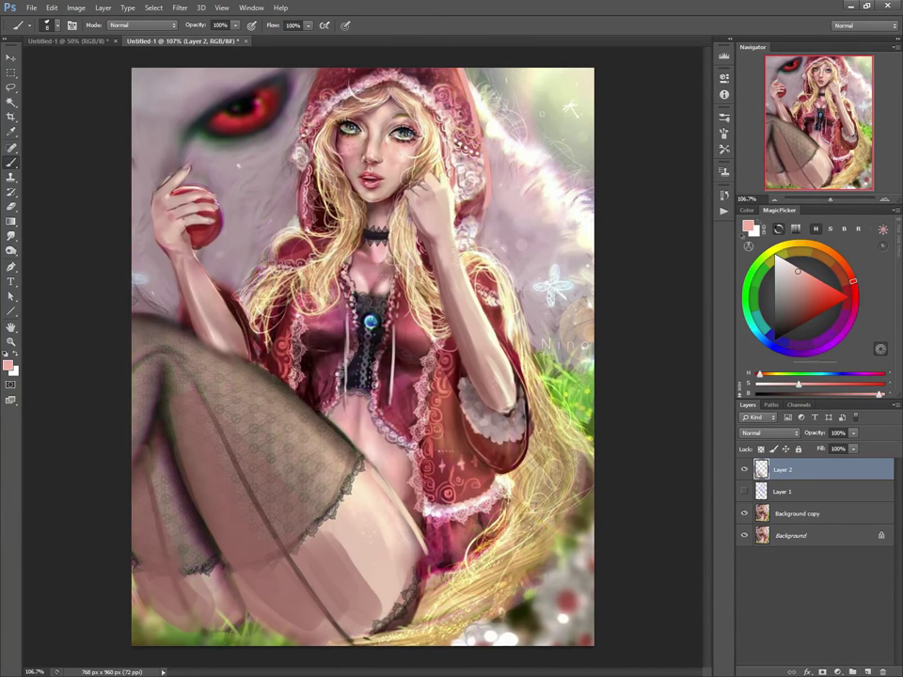
{"action": "left_click", "coordinate": [482, 244], "text": "alt"}
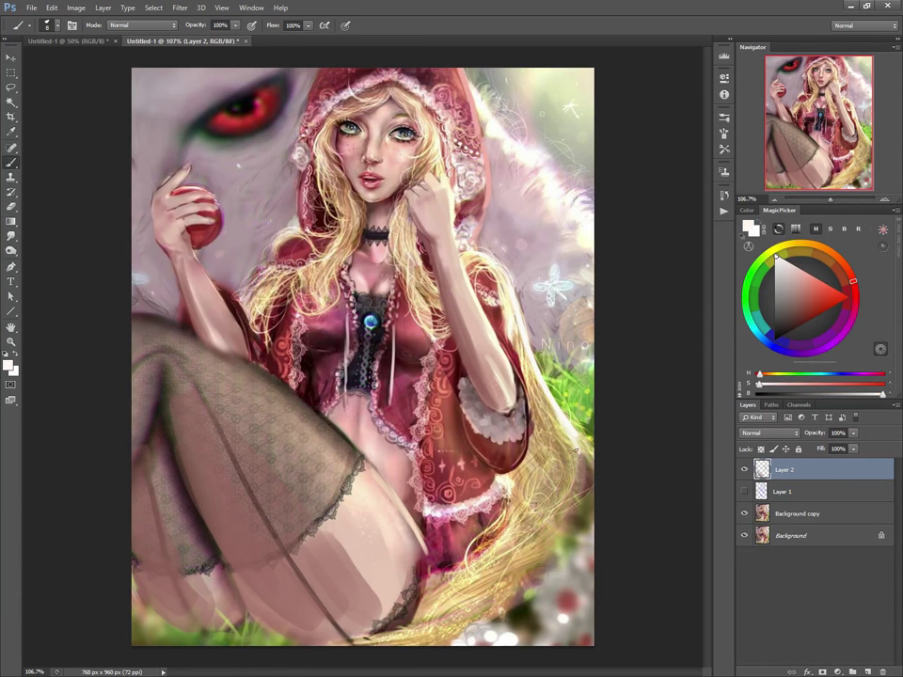
{"action": "left_click", "coordinate": [517, 348], "text": "alt"}
{"action": "left_click", "coordinate": [488, 185], "text": "alt"}
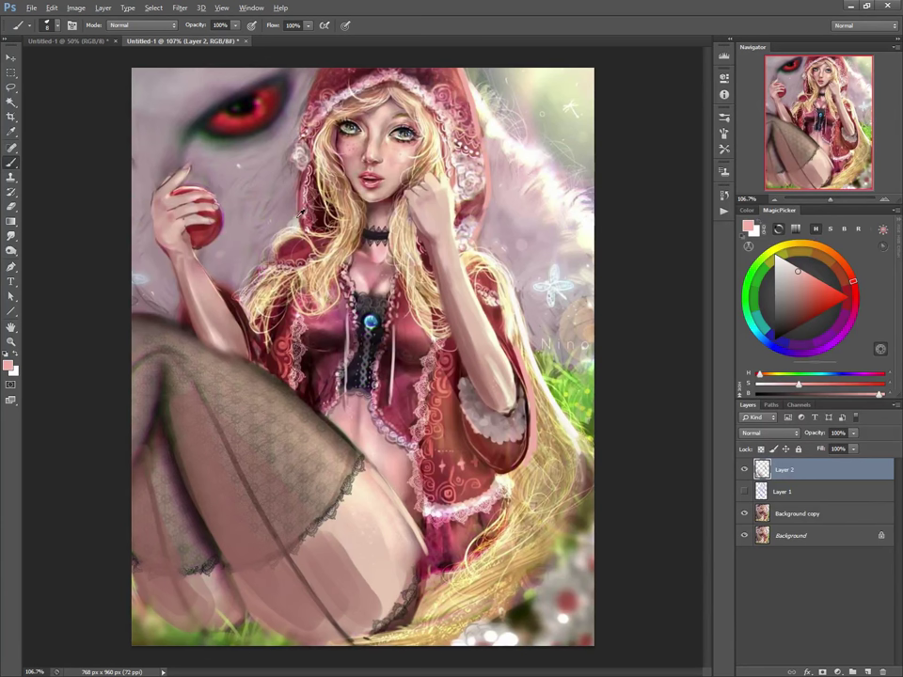
Step: Sample a gray beside the wolf's eye, shade the fur near the hood at 60 px, and set Layer 2 to Multiply
{"action": "left_click", "coordinate": [226, 138], "text": "alt"}
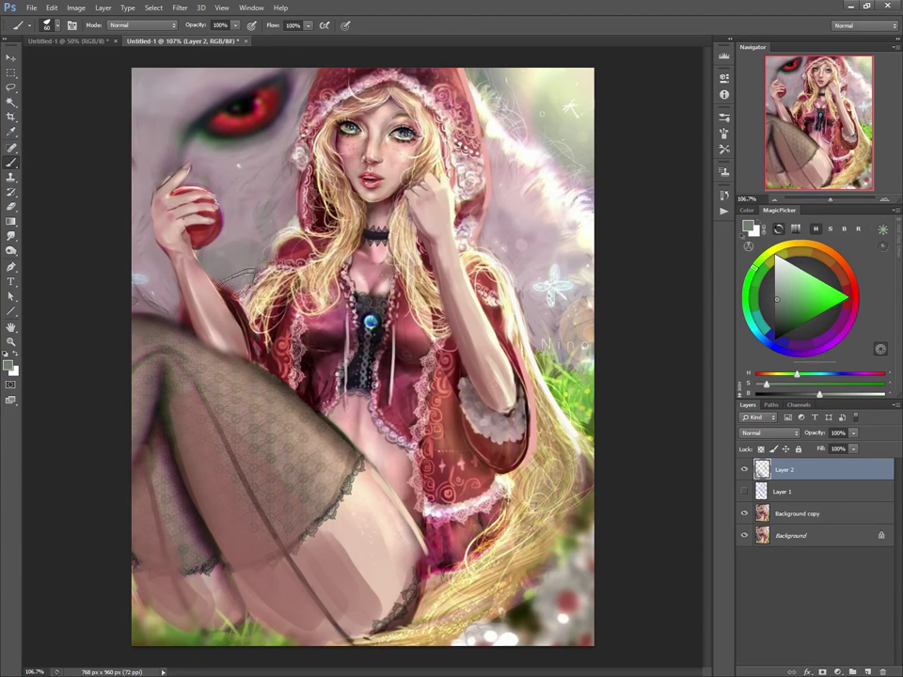
{"action": "left_click", "coordinate": [752, 432]}
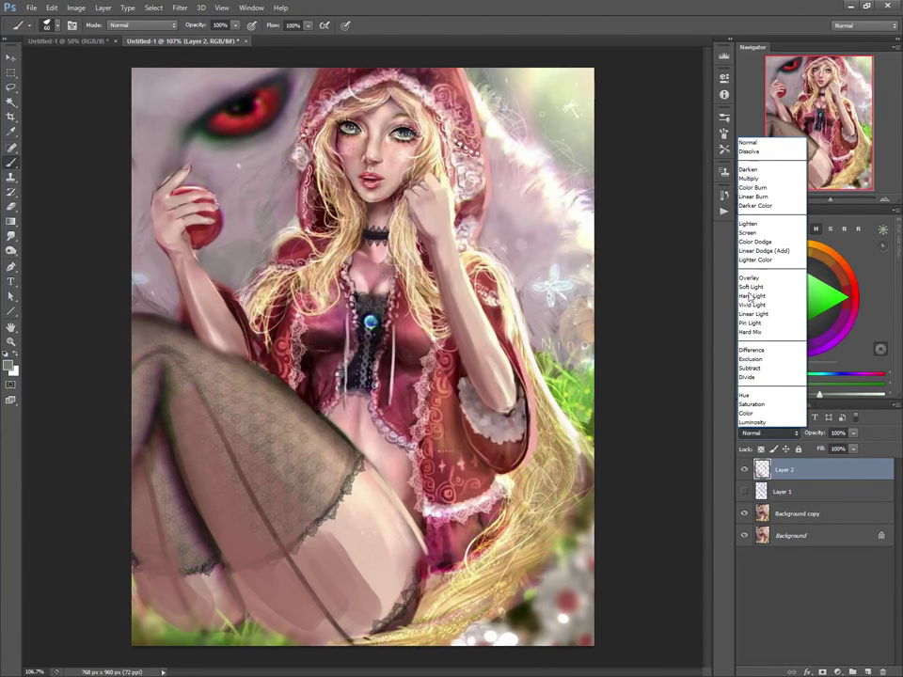
{"action": "left_click", "coordinate": [752, 178]}
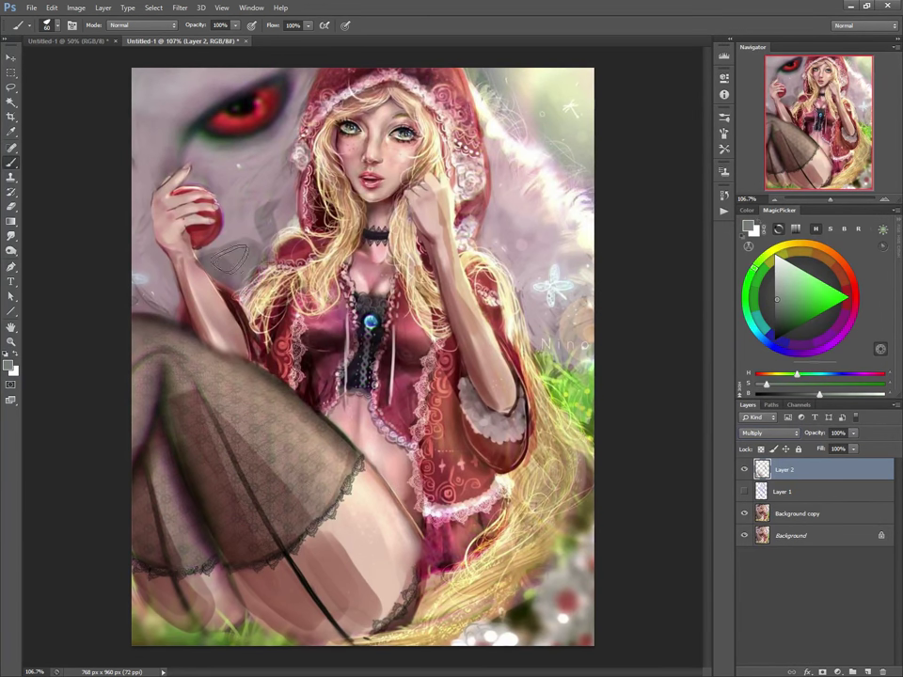
Step: Shade the wolf's fur between the apple and the hood with the sampled gray, enlarging the brush to 200 px
{"action": "mouse_move", "coordinate": [230, 259]}
{"action": "left_mouse_down"}
{"action": "mouse_move", "coordinate": [263, 203]}
{"action": "mouse_move", "coordinate": [286, 195]}
{"action": "left_mouse_up"}
{"action": "key", "text": "]"}
{"action": "key", "text": "]"}
{"action": "key", "text": "]"}
{"action": "key", "text": "]"}
{"action": "key", "text": "]"}
{"action": "key", "text": "]"}
{"action": "key", "text": "]"}
{"action": "key", "text": "]"}
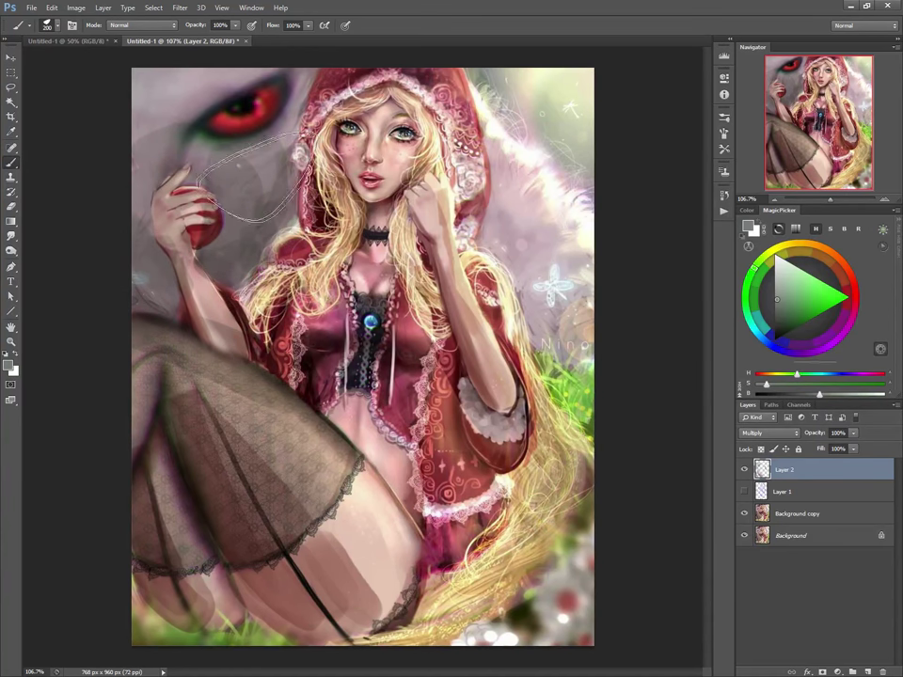
Step: Deepen the gray shadows around the wolf's eye and behind the raised arm, using brush sizes of 100 and 60 px
{"action": "key", "text": "bracketleft"}
{"action": "key", "text": "bracketleft"}
{"action": "key", "text": "bracketleft"}
{"action": "key", "text": "bracketleft"}
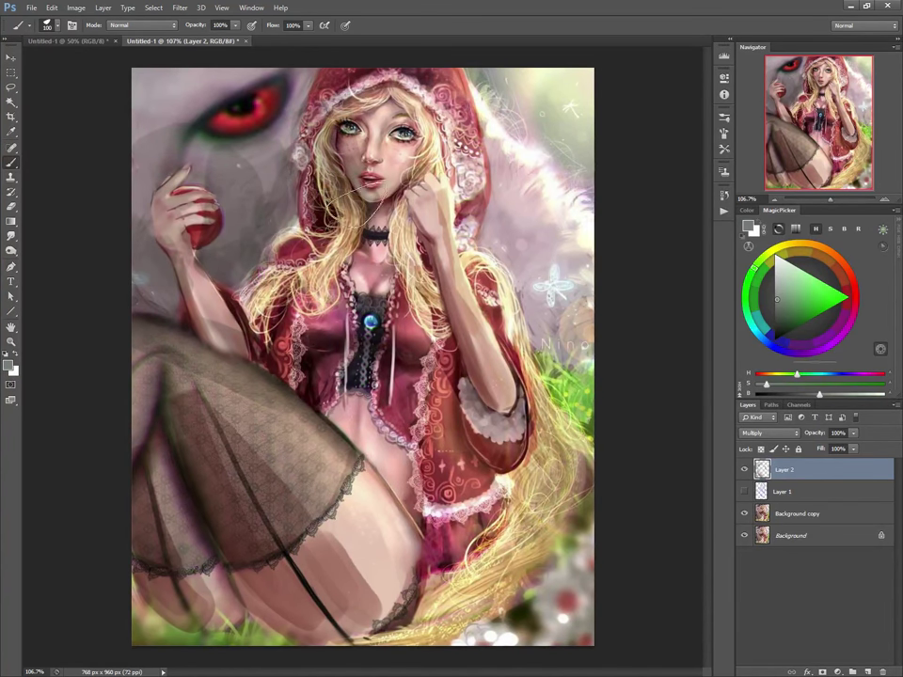
{"action": "mouse_move", "coordinate": [263, 146]}
{"action": "left_mouse_down"}
{"action": "mouse_move", "coordinate": [190, 218]}
{"action": "mouse_move", "coordinate": [191, 242]}
{"action": "left_mouse_up"}
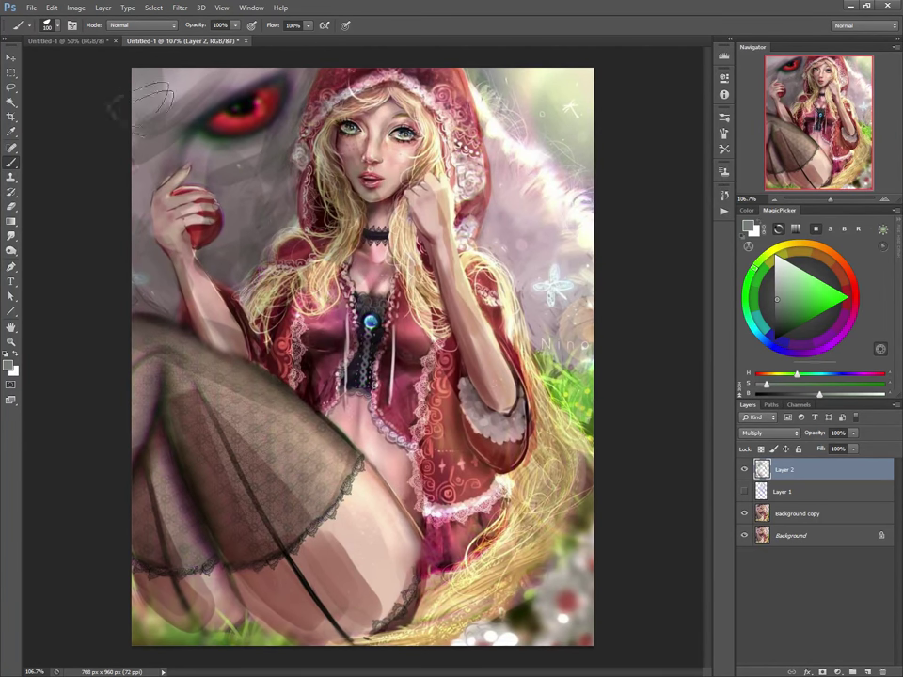
{"action": "key", "text": "bracketleft"}
{"action": "key", "text": "bracketleft"}
{"action": "key", "text": "bracketleft"}
{"action": "key", "text": "bracketleft"}
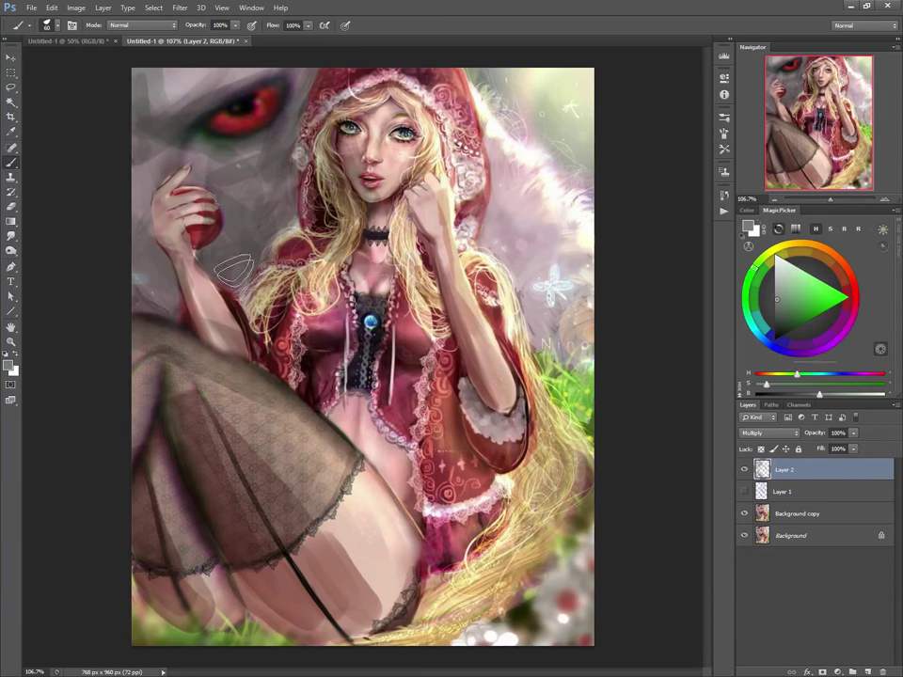
Step: Sample a dark tone above the knee and darken the lower stockings and the gap between the legs with a 125 px brush
{"action": "left_click", "coordinate": [161, 306], "text": "alt"}
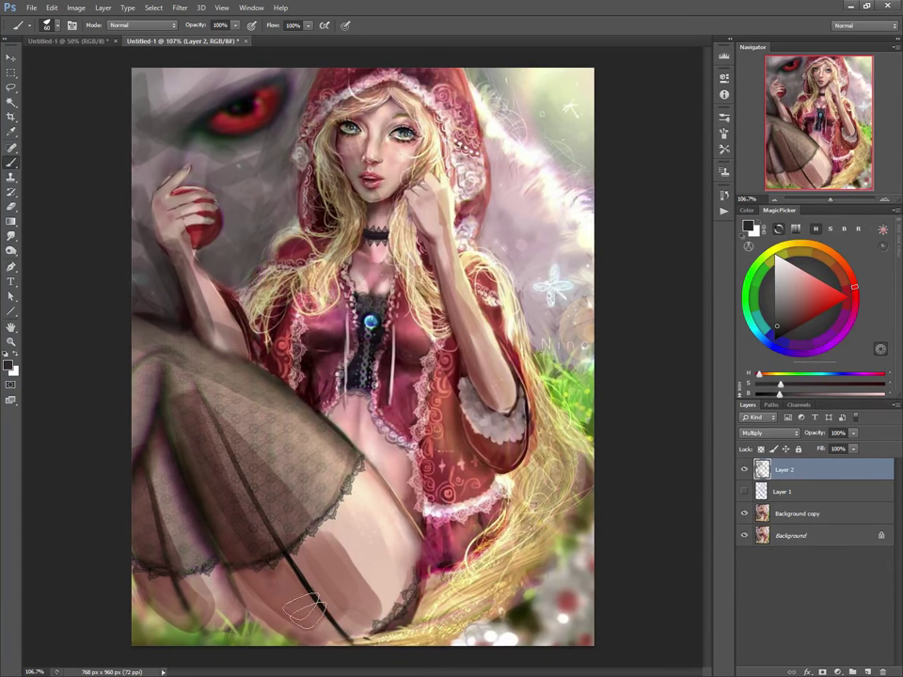
{"action": "key", "text": "bracketright"}
{"action": "key", "text": "bracketright"}
{"action": "key", "text": "bracketright"}
{"action": "key", "text": "bracketright"}
{"action": "key", "text": "bracketright"}
{"action": "left_click_drag", "start_coordinate": [193, 453], "coordinate": [294, 609]}
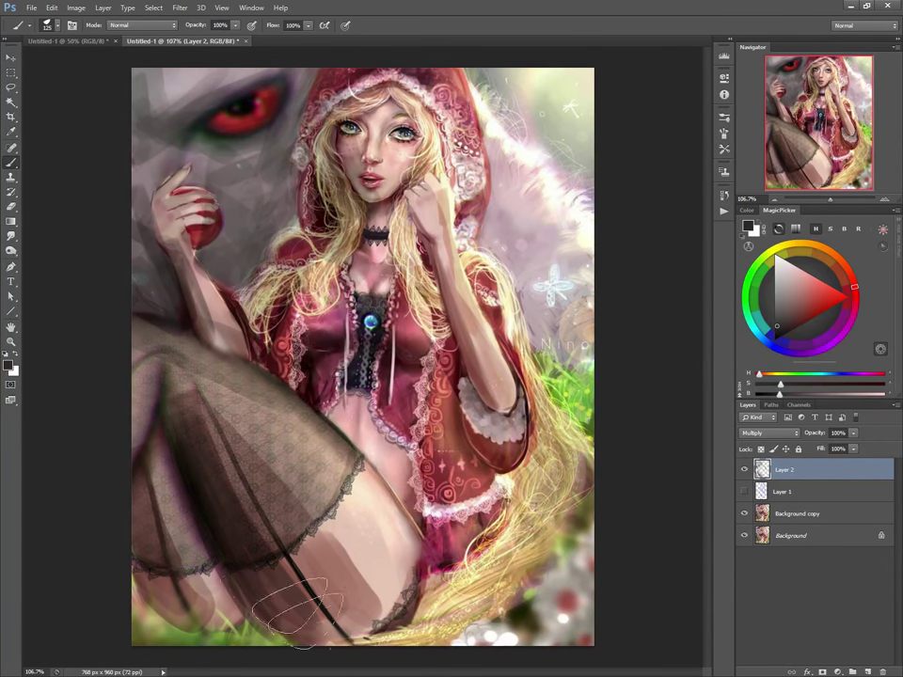
{"action": "left_click_drag", "start_coordinate": [164, 446], "coordinate": [242, 634]}
{"action": "mouse_move", "coordinate": [171, 503]}
{"action": "left_mouse_down"}
{"action": "mouse_move", "coordinate": [188, 609]}
{"action": "mouse_move", "coordinate": [157, 496]}
{"action": "mouse_move", "coordinate": [212, 630]}
{"action": "left_mouse_up"}
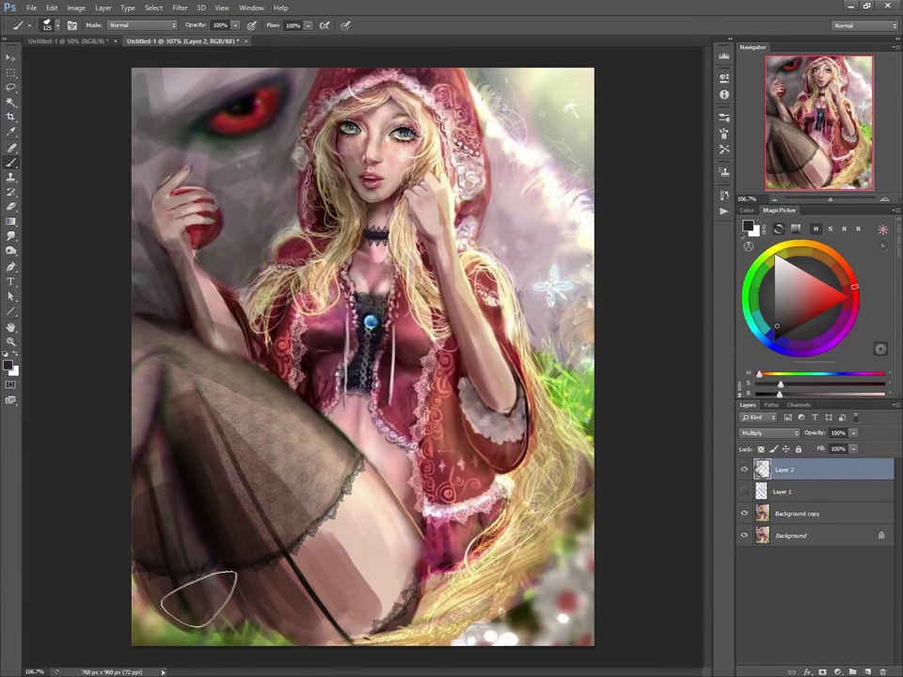
{"action": "mouse_move", "coordinate": [158, 486]}
{"action": "left_mouse_down"}
{"action": "mouse_move", "coordinate": [154, 542]}
{"action": "mouse_move", "coordinate": [151, 448]}
{"action": "mouse_move", "coordinate": [152, 562]}
{"action": "left_mouse_up"}
{"action": "mouse_move", "coordinate": [149, 446]}
{"action": "left_mouse_down"}
{"action": "mouse_move", "coordinate": [143, 552]}
{"action": "mouse_move", "coordinate": [211, 601]}
{"action": "left_mouse_up"}
Step: Sample a dull red from the bare thigh and shade the skin below the stocking's lace edge at 125 px
{"action": "left_click", "coordinate": [342, 577], "text": "alt"}
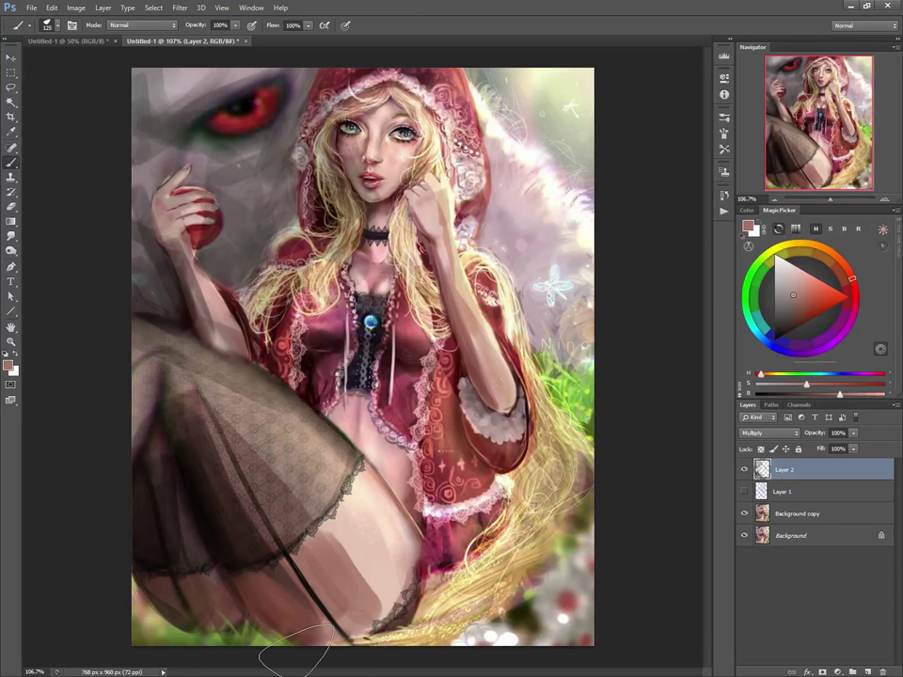
{"action": "mouse_move", "coordinate": [287, 578]}
{"action": "left_mouse_down"}
{"action": "mouse_move", "coordinate": [344, 559]}
{"action": "mouse_move", "coordinate": [367, 578]}
{"action": "mouse_move", "coordinate": [381, 574]}
{"action": "left_mouse_up"}
{"action": "left_click_drag", "start_coordinate": [351, 508], "coordinate": [367, 543]}
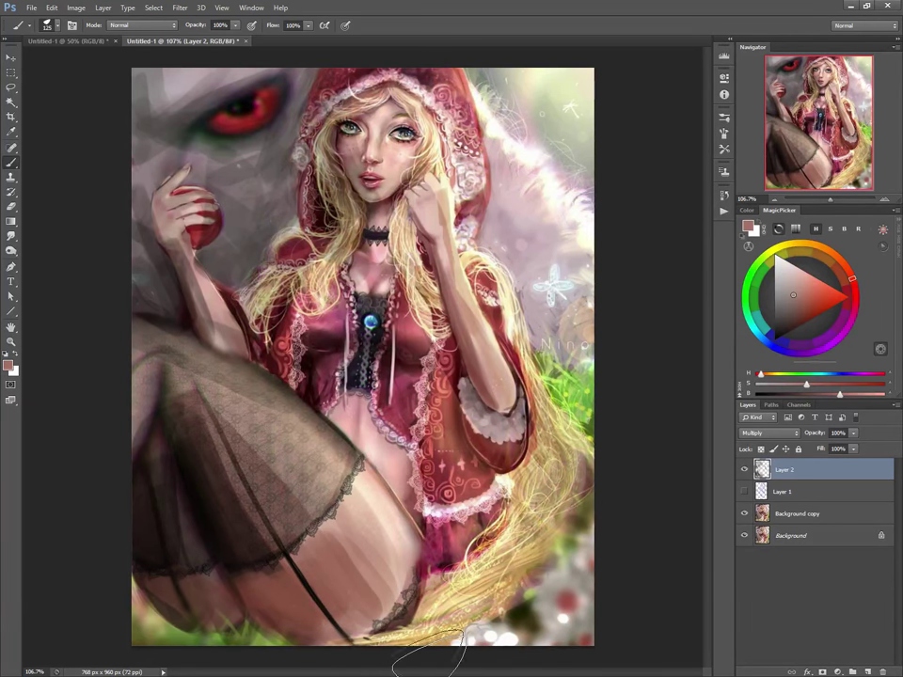
Step: Shade the red cloak panel beside the bodice and forearm with the dull red, using brush sizes of 45, 90 and 50 px
{"action": "key", "text": "bracketleft"}
{"action": "key", "text": "bracketleft"}
{"action": "key", "text": "bracketleft"}
{"action": "key", "text": "bracketleft"}
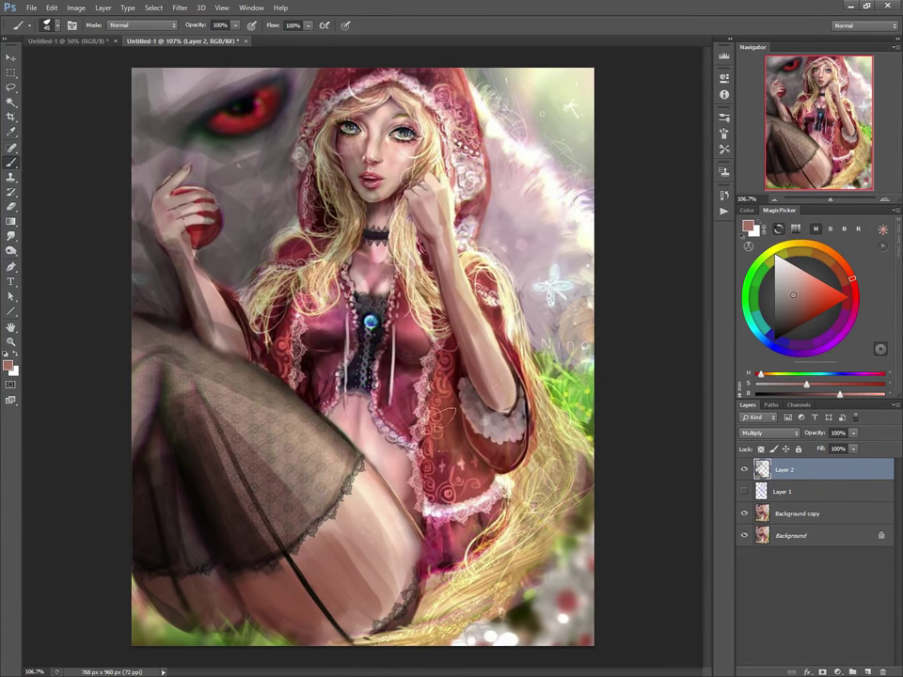
{"action": "key", "text": "bracketright"}
{"action": "key", "text": "bracketright"}
{"action": "key", "text": "bracketright"}
{"action": "key", "text": "bracketright"}
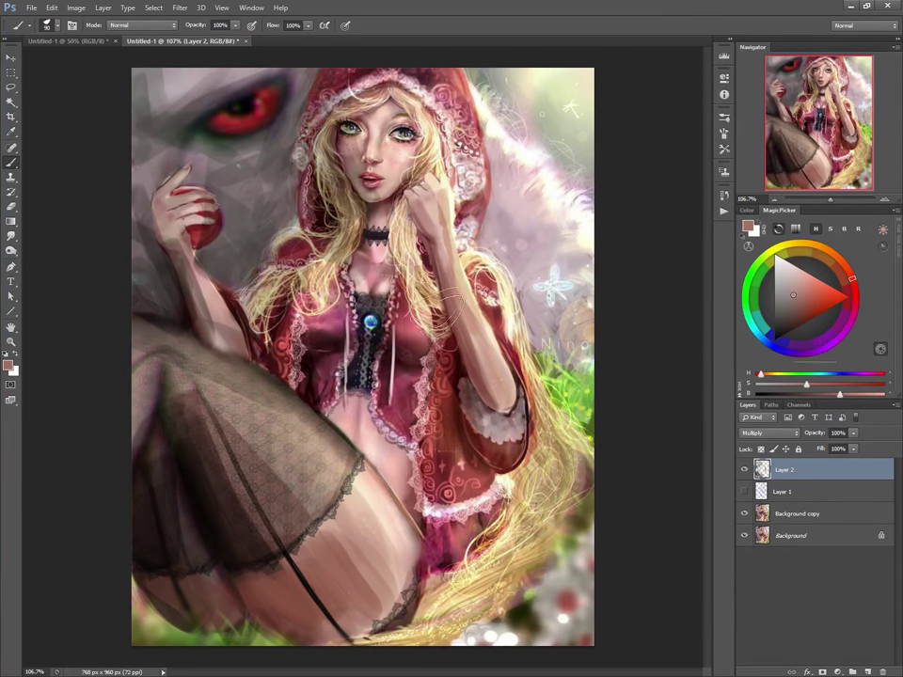
{"action": "key", "text": "bracketleft"}
{"action": "key", "text": "bracketleft"}
{"action": "key", "text": "bracketleft"}
{"action": "key", "text": "bracketleft"}
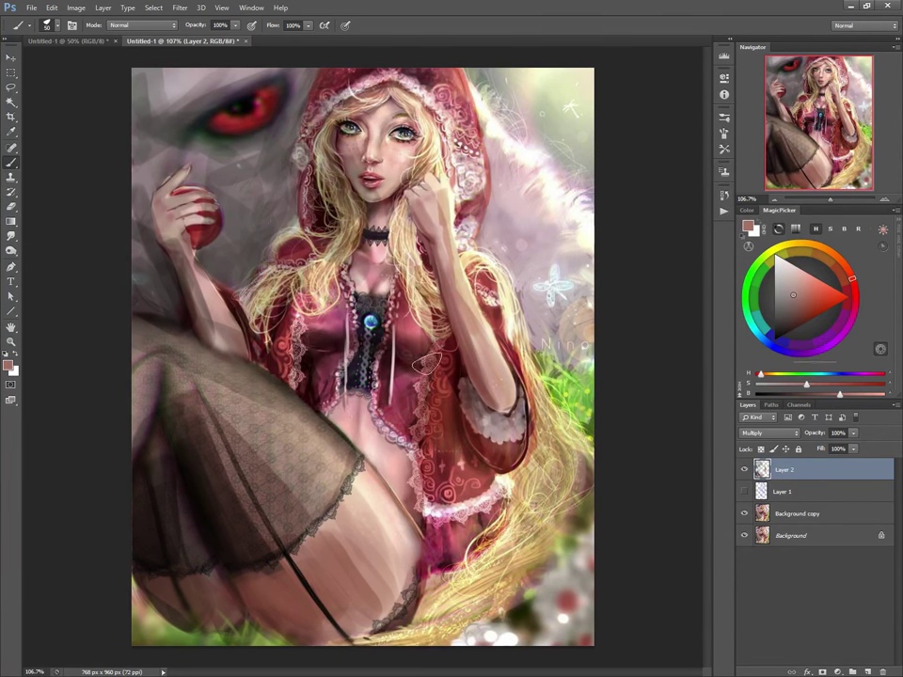
Step: Enlarge the brush to 100 px and darken the bodice, the inner cloak and the hair beside the face
{"action": "key", "text": "bracketright"}
{"action": "key", "text": "bracketright"}
{"action": "key", "text": "bracketright"}
{"action": "key", "text": "bracketright"}
{"action": "key", "text": "bracketright"}
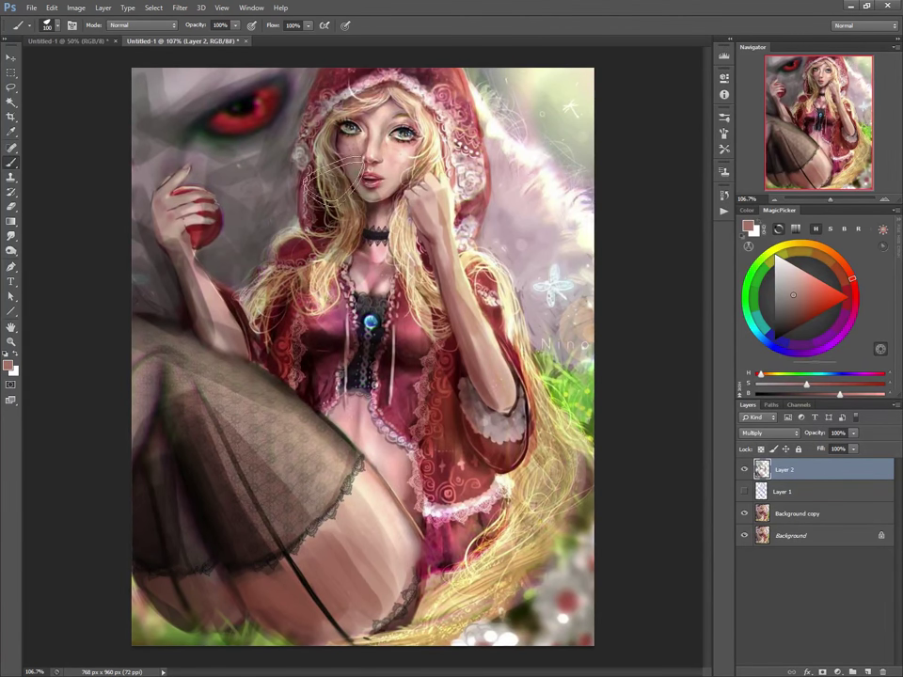
Step: Reduce the brush to 40 px and shade the green eye's socket and the cheek below it with the dull red
{"action": "key", "text": "bracketleft"}
{"action": "key", "text": "bracketleft"}
{"action": "key", "text": "bracketleft"}
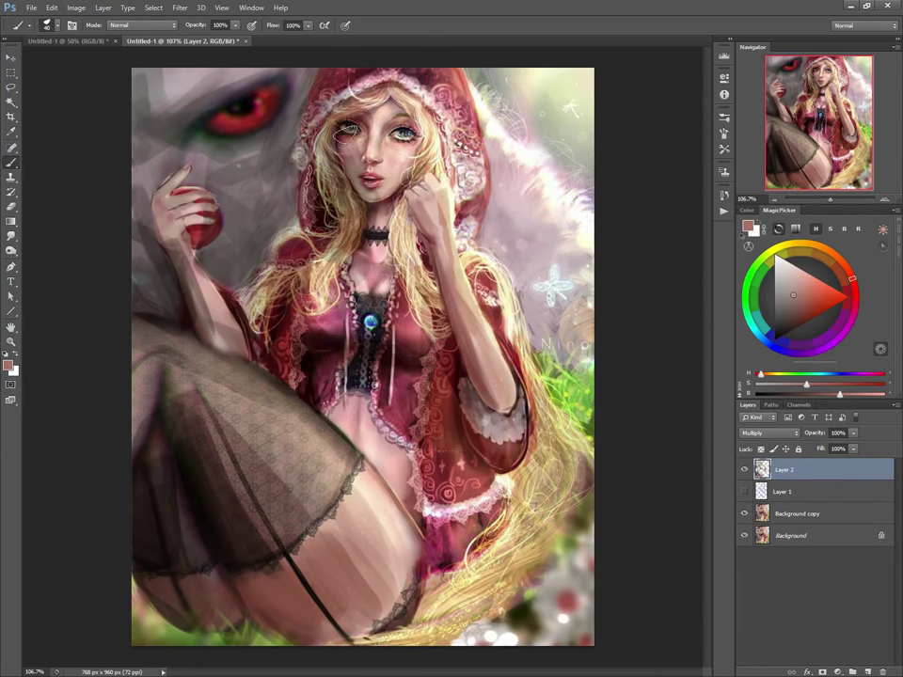
{"action": "mouse_move", "coordinate": [347, 133]}
{"action": "left_mouse_down"}
{"action": "mouse_move", "coordinate": [354, 188]}
{"action": "mouse_move", "coordinate": [365, 164]}
{"action": "left_mouse_up"}
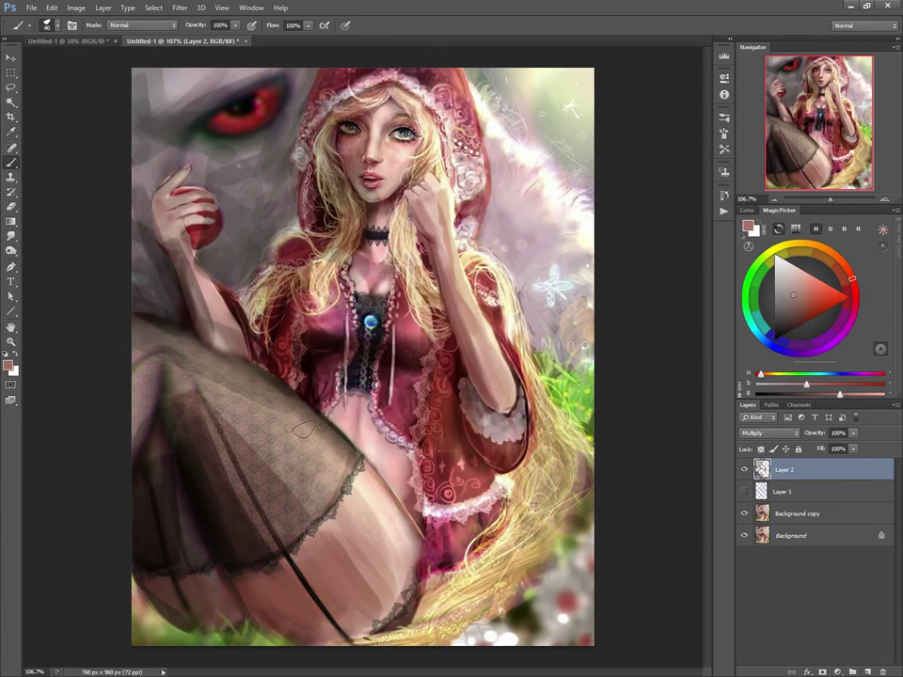